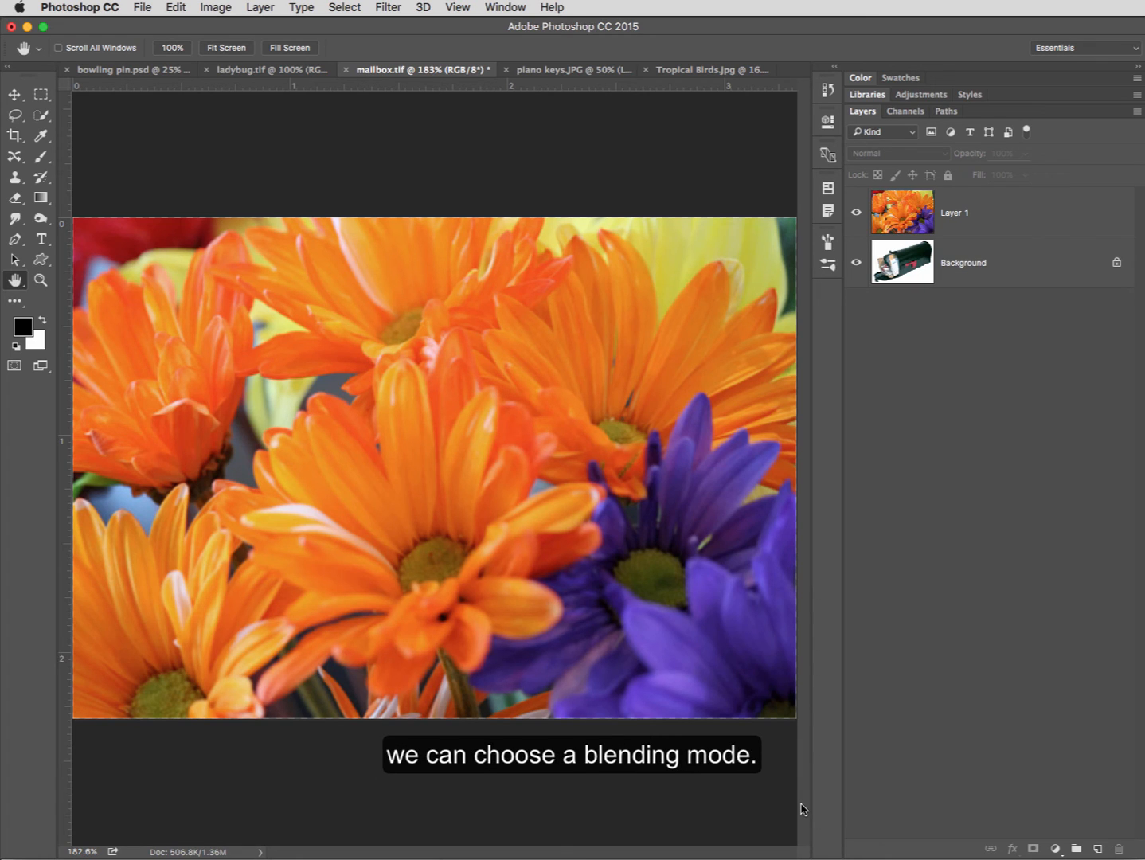
- Select Layer 1 with the orange and purple flowers and set its blending mode to Darken
click(946, 221)
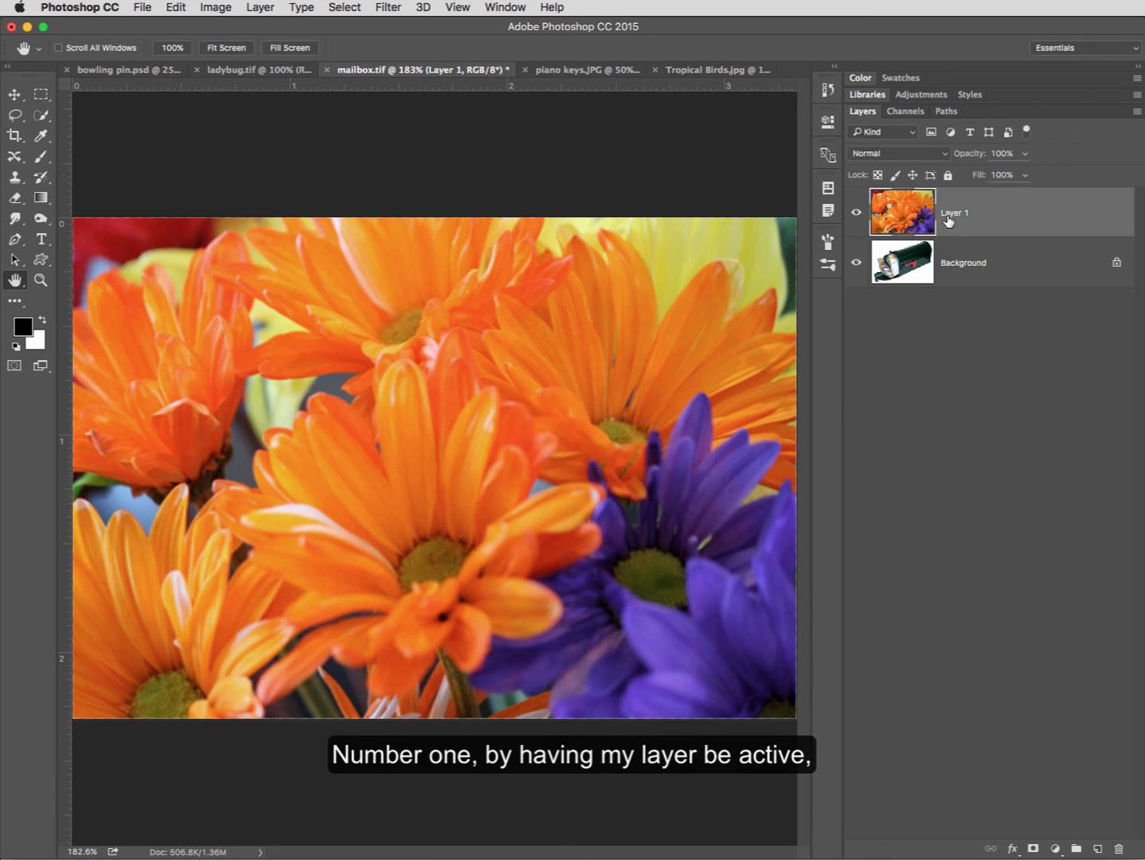
click(944, 156)
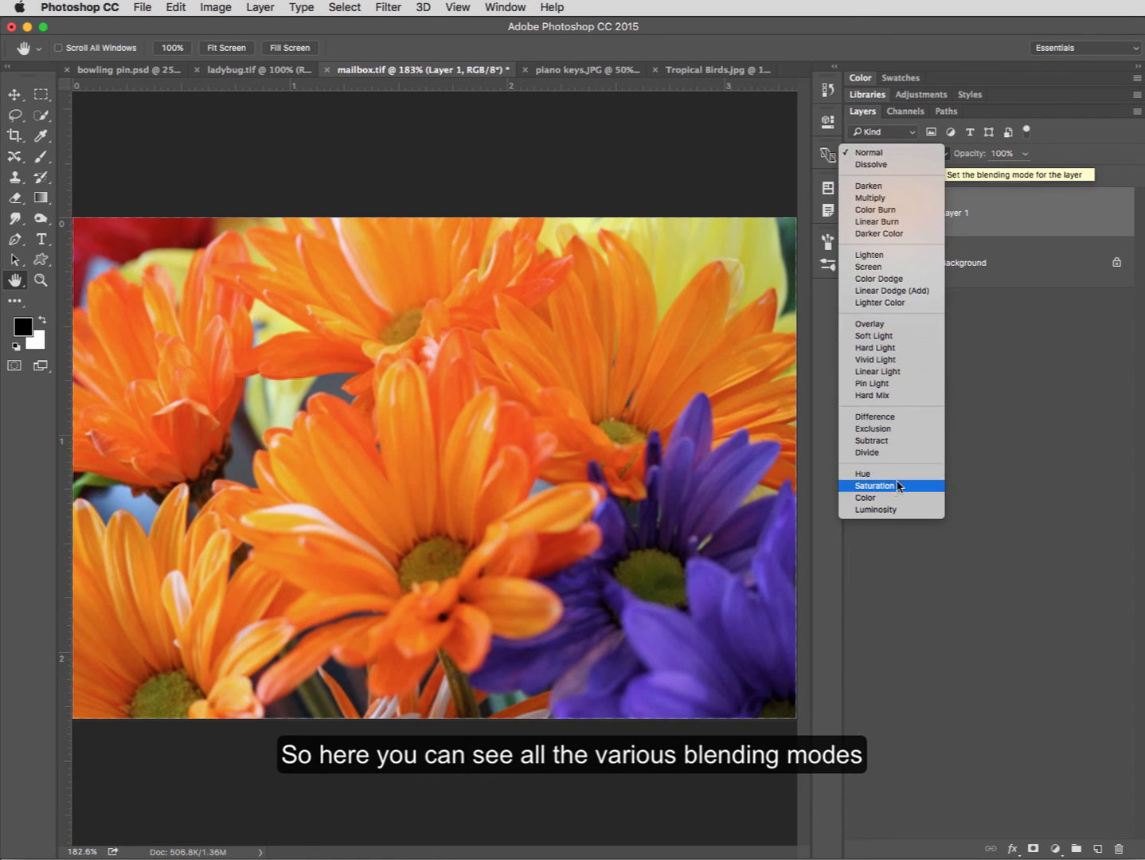
click(880, 186)
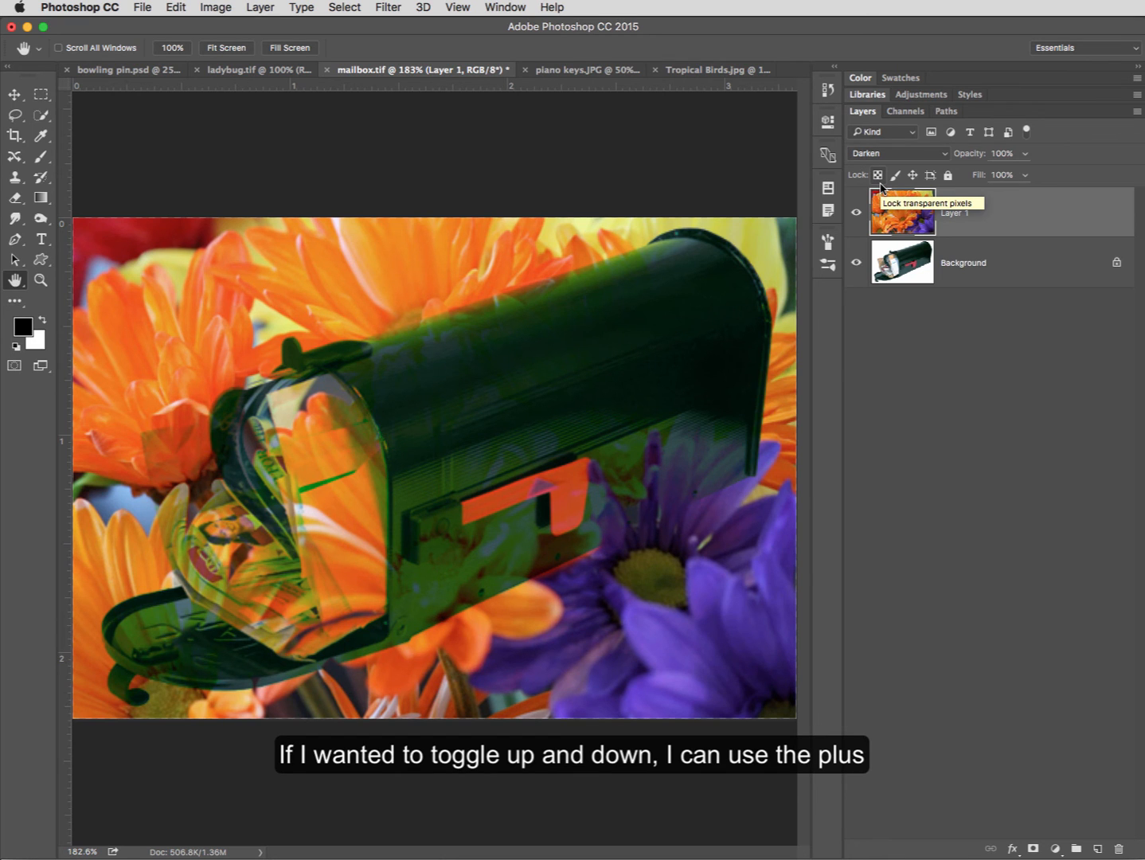
- Cycle Layer 1 through the successive blending modes, going forward and back, and stop at Hard Light
key(shift+minus)
key(shift+plus)
key(shift+plus)
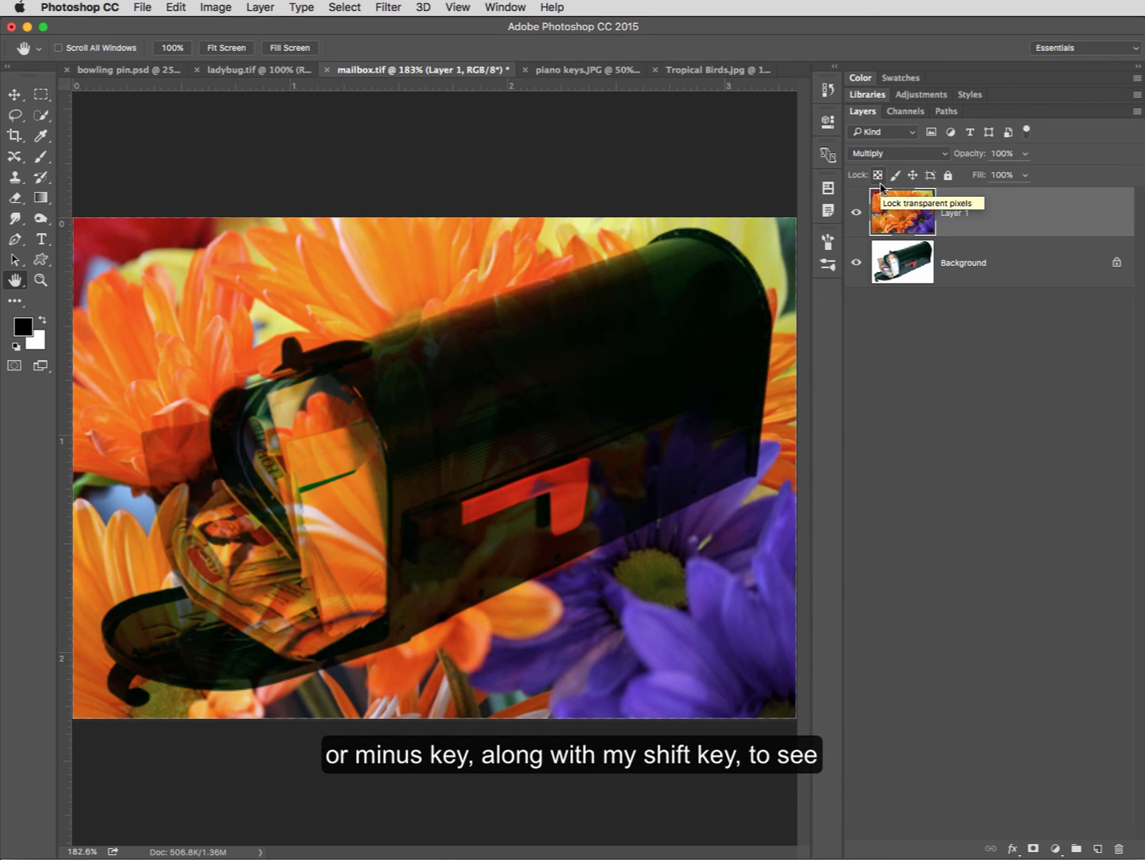
key(shift+plus)
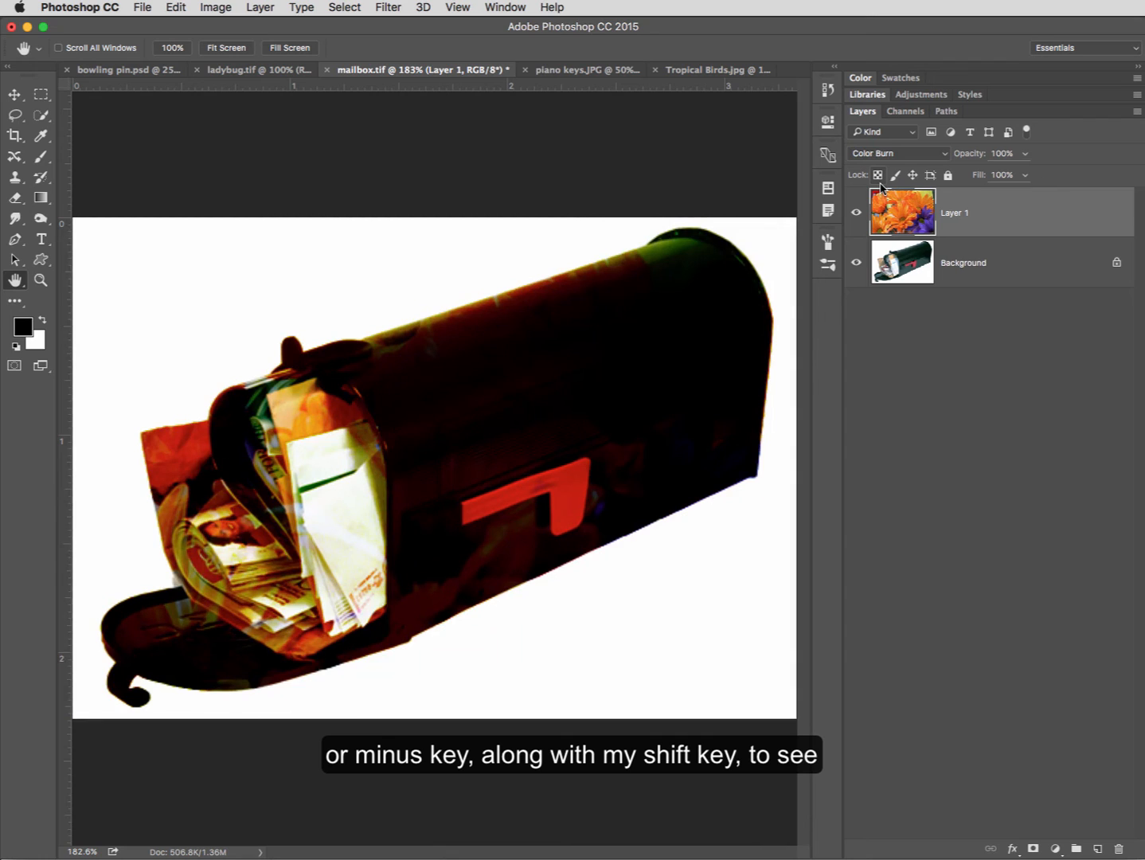
key(shift+plus)
key(shift+plus)
key(shift+plus)
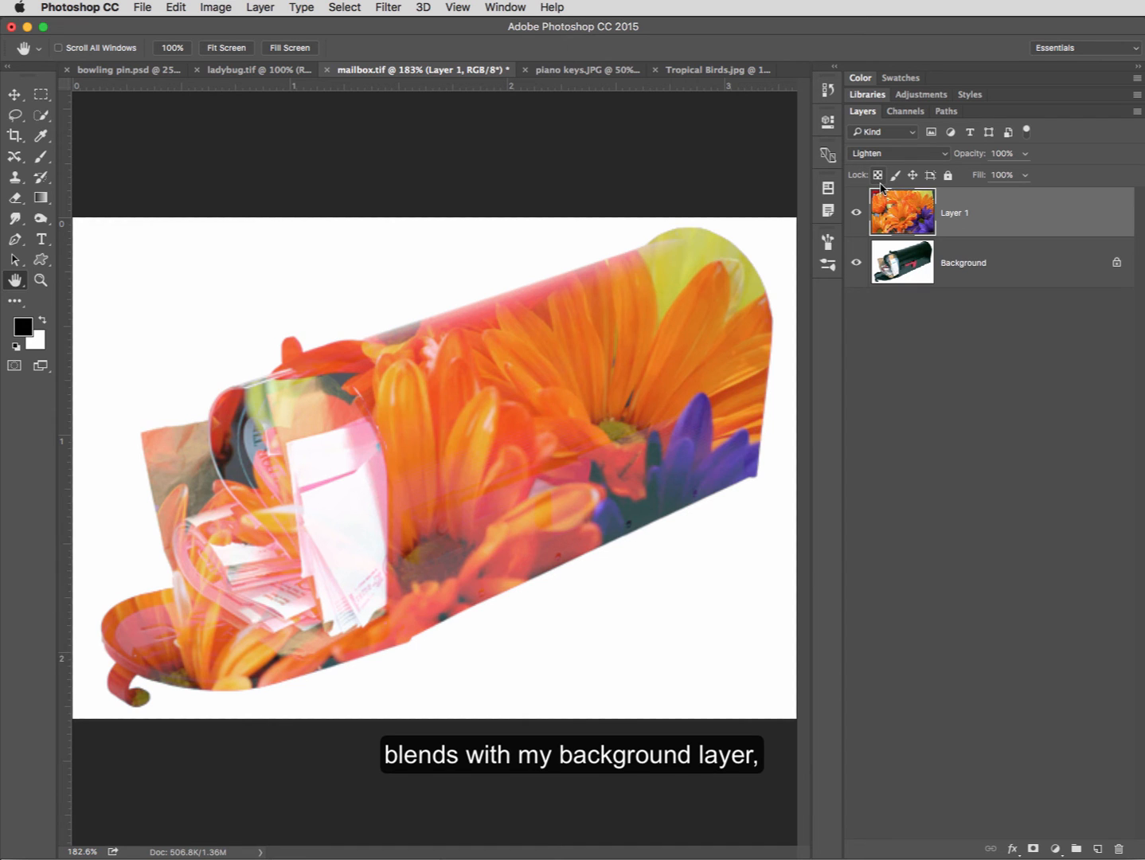
key(shift+plus)
key(shift+plus)
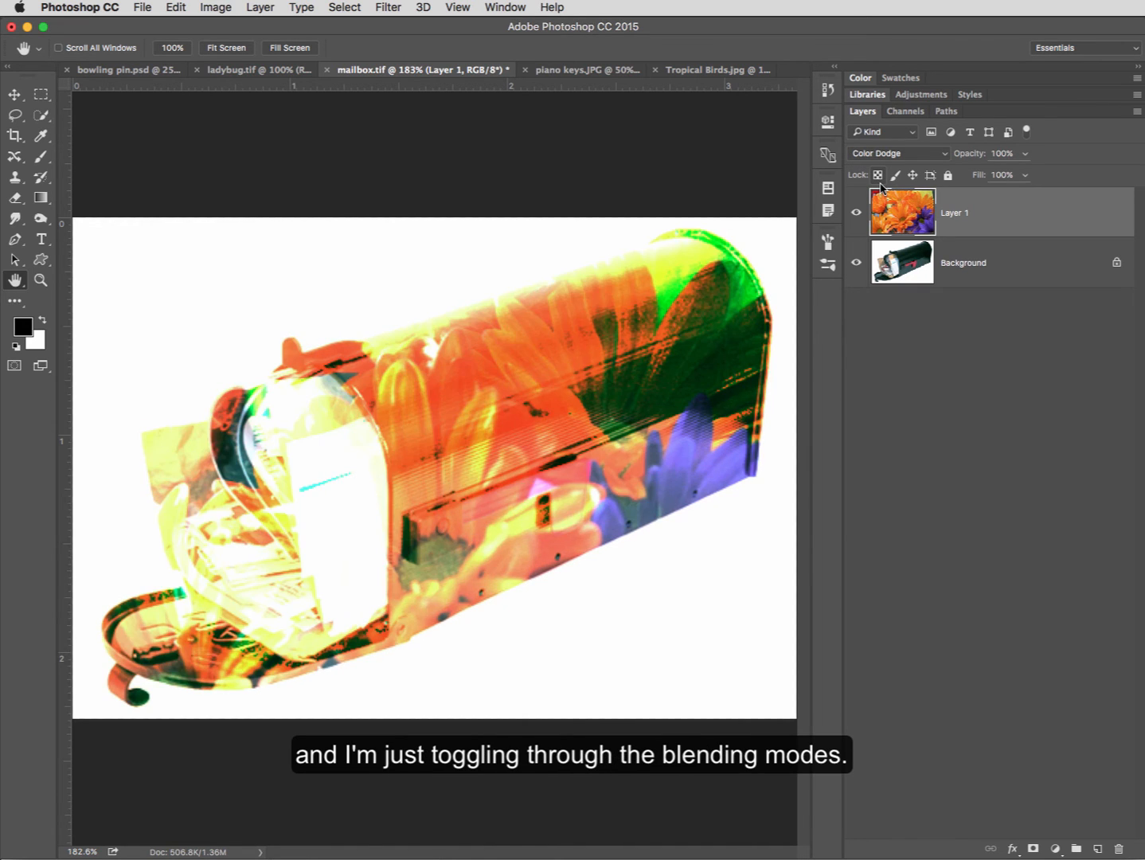
key(shift+plus)
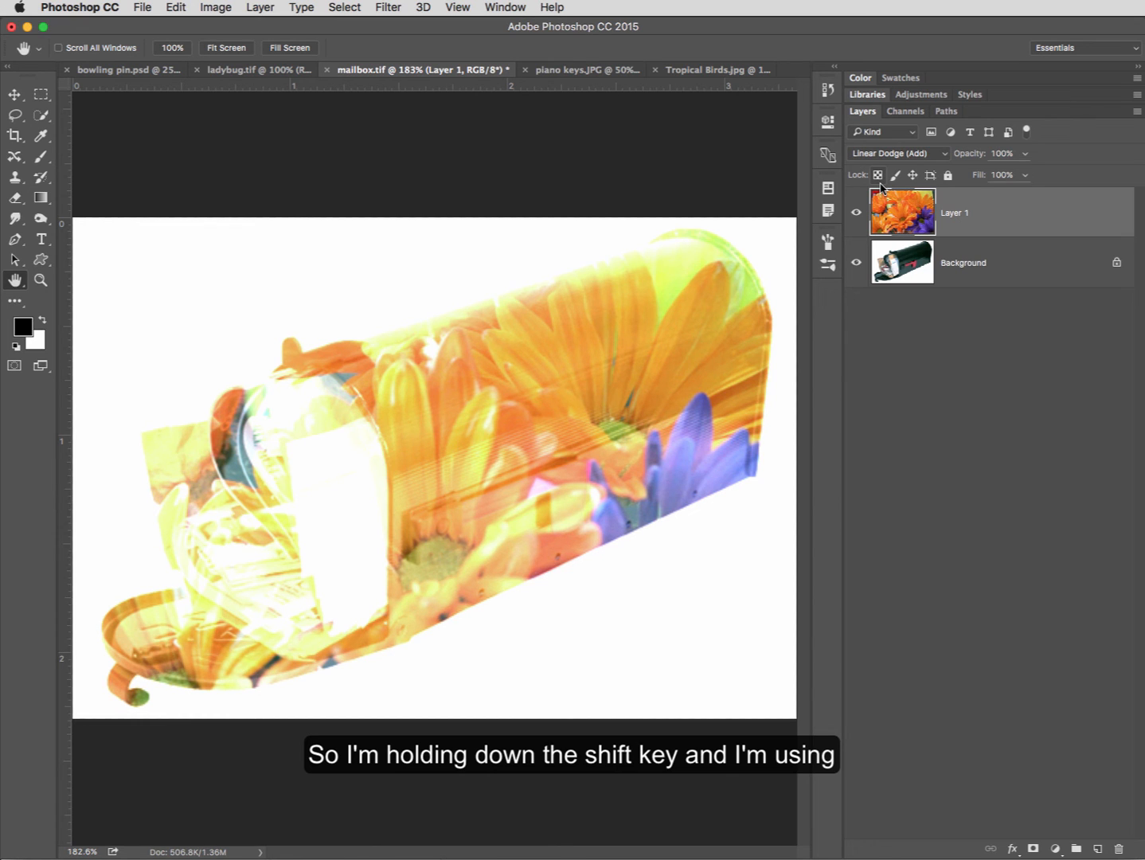
key(shift+plus)
key(shift+plus)
key(shift+plus)
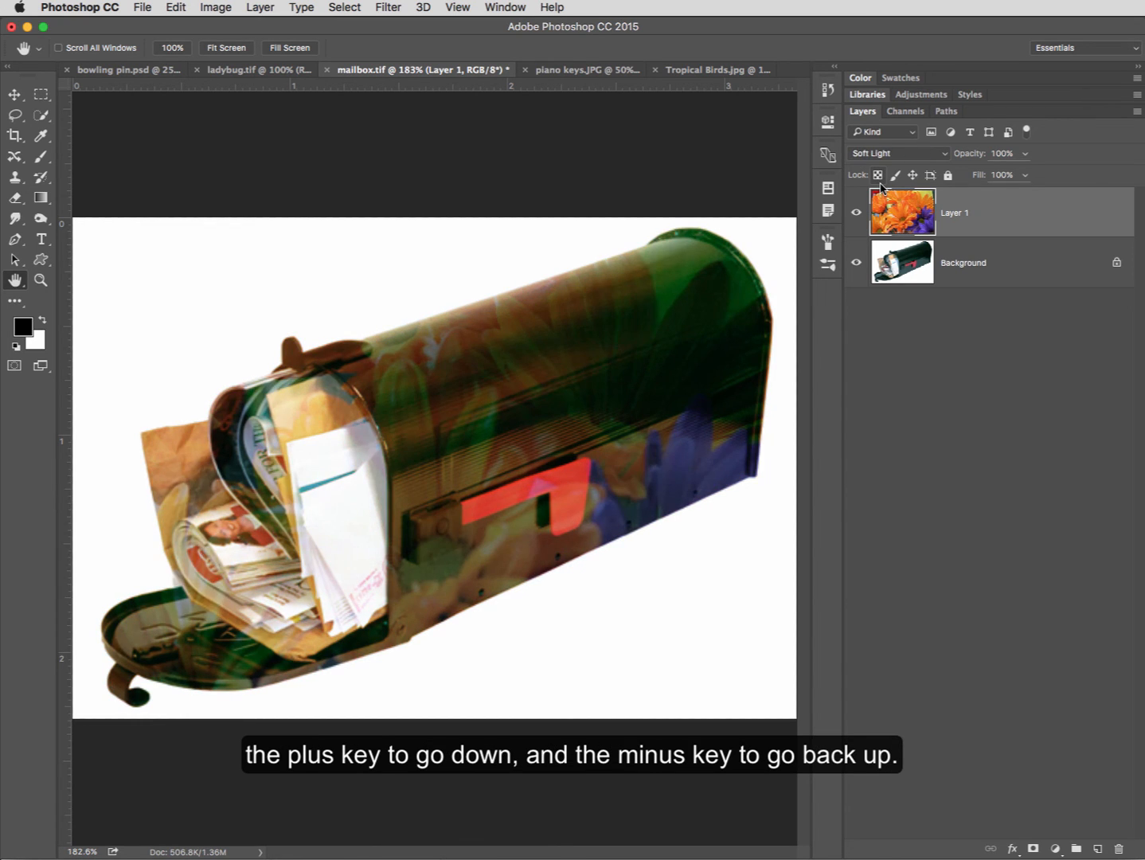
key(shift+minus)
key(shift+minus)
key(shift+plus)
key(shift+plus)
key(shift+plus)
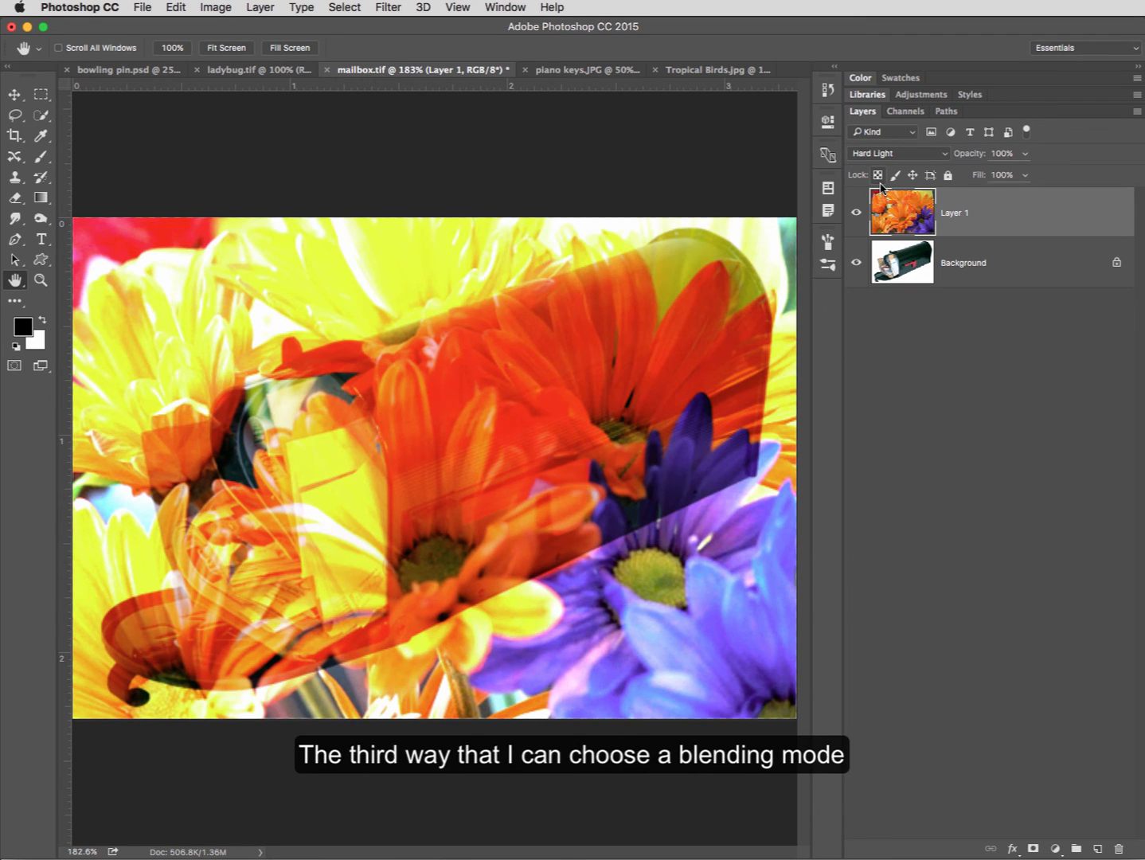
- In Layer 1's blending options, try the Linear Light blend mode and apply Overlay instead
double_click(985, 216)
drag(1010, 376, 663, 363)
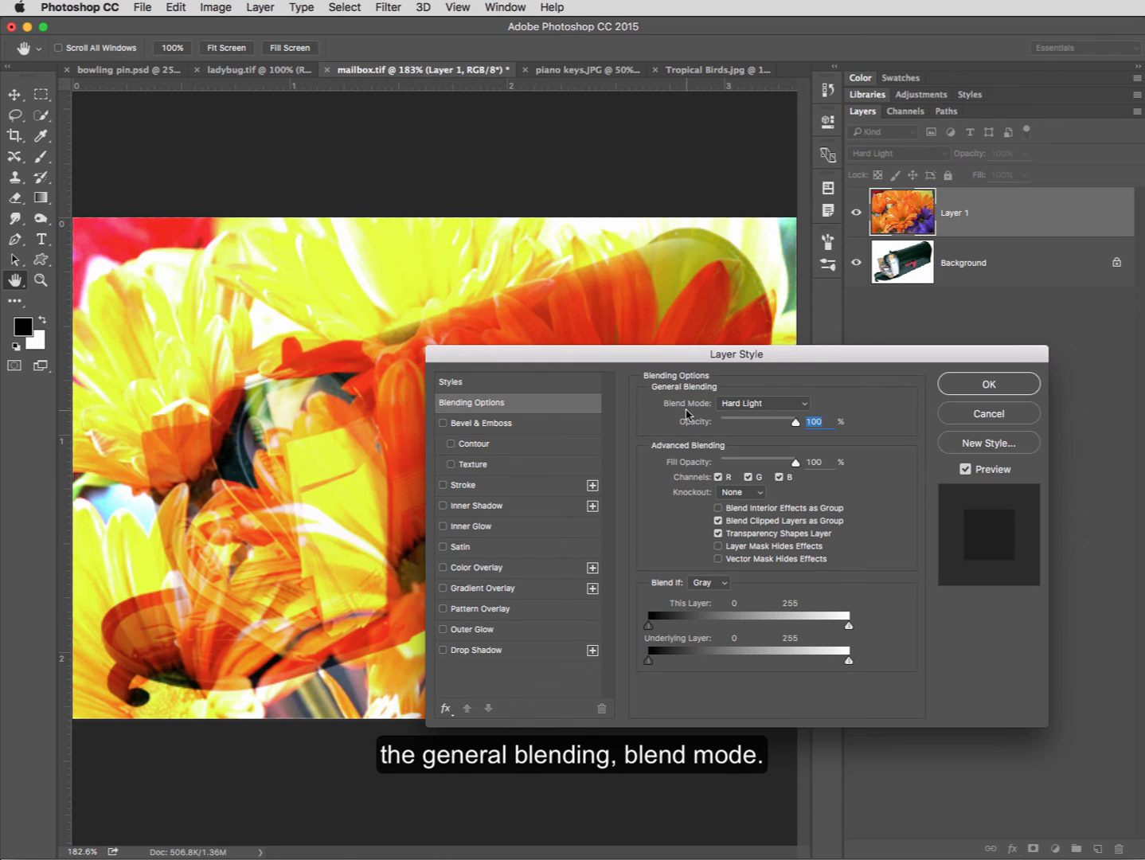
click(786, 403)
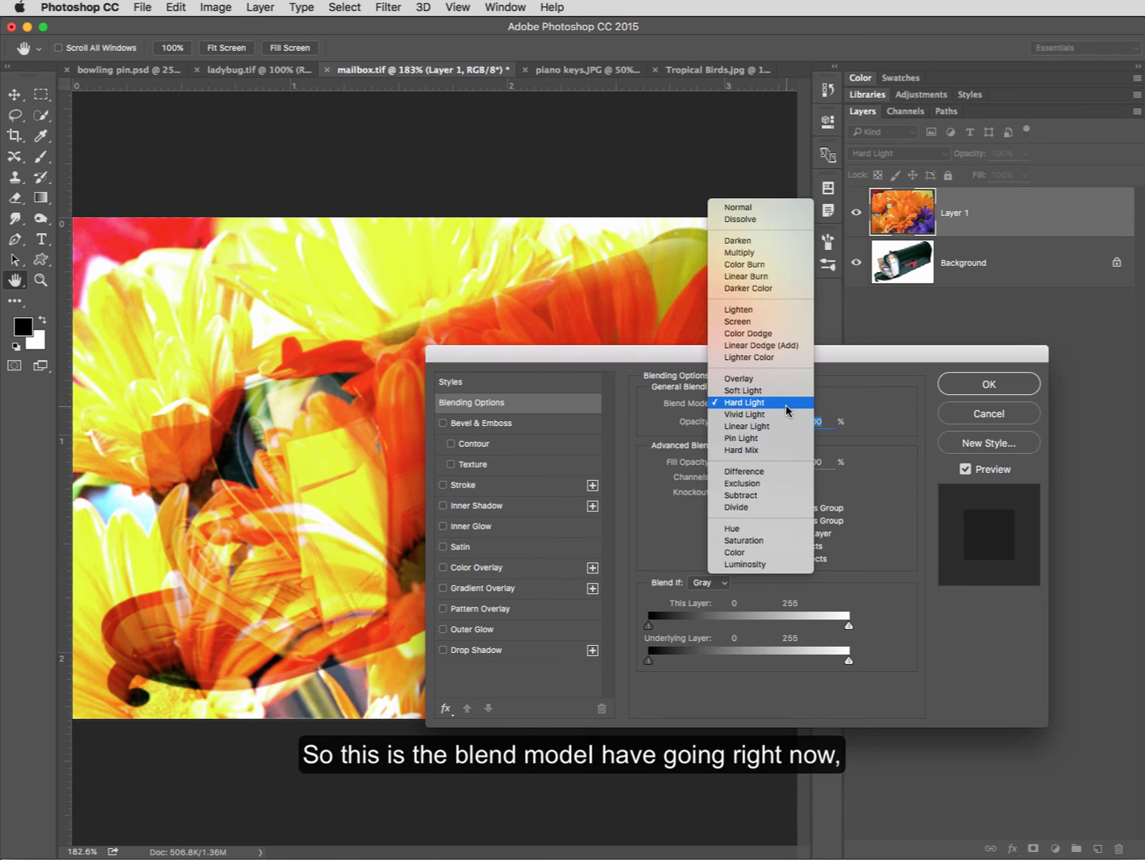
click(761, 426)
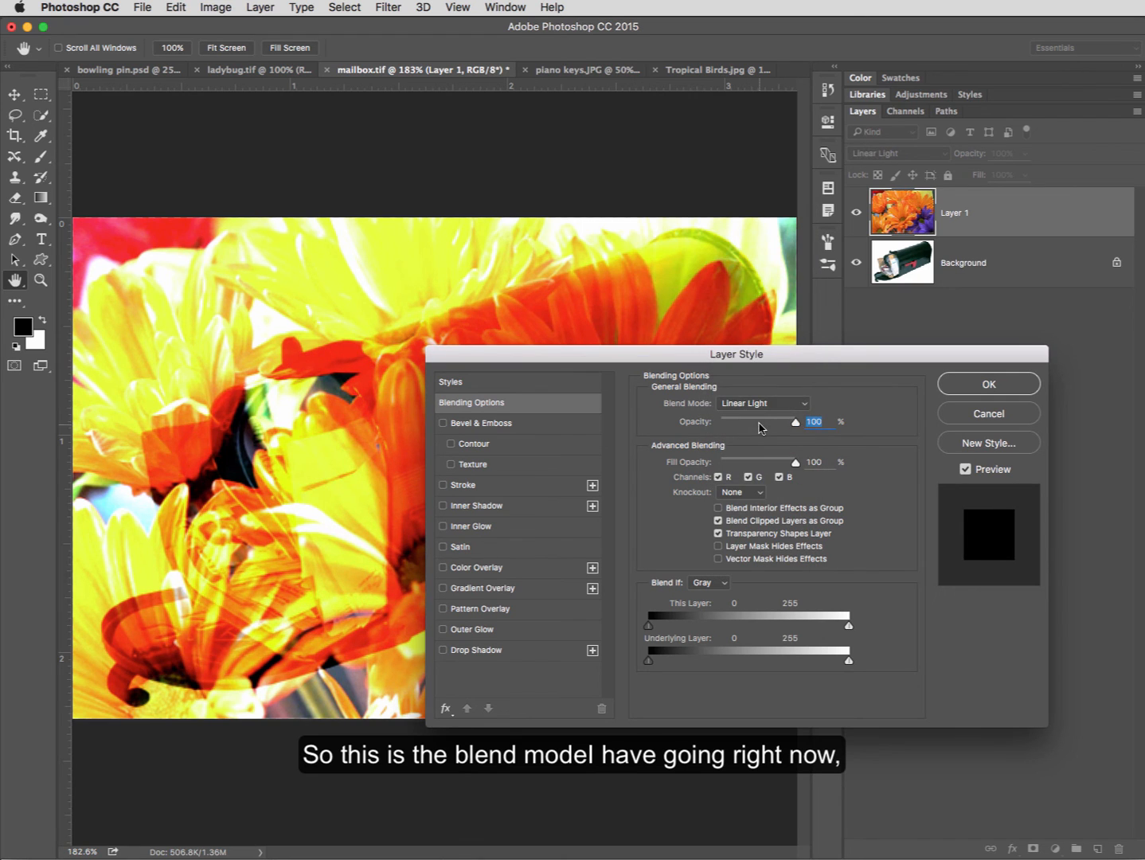
click(765, 403)
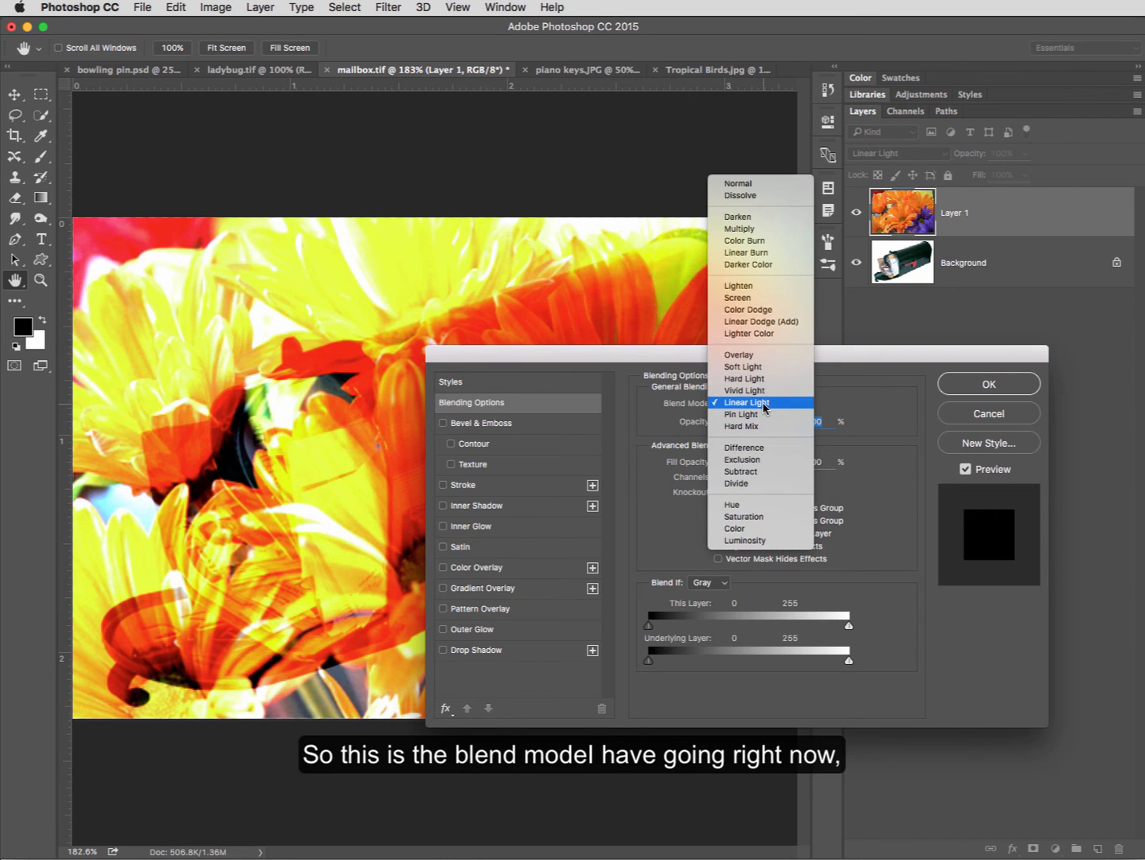
click(743, 357)
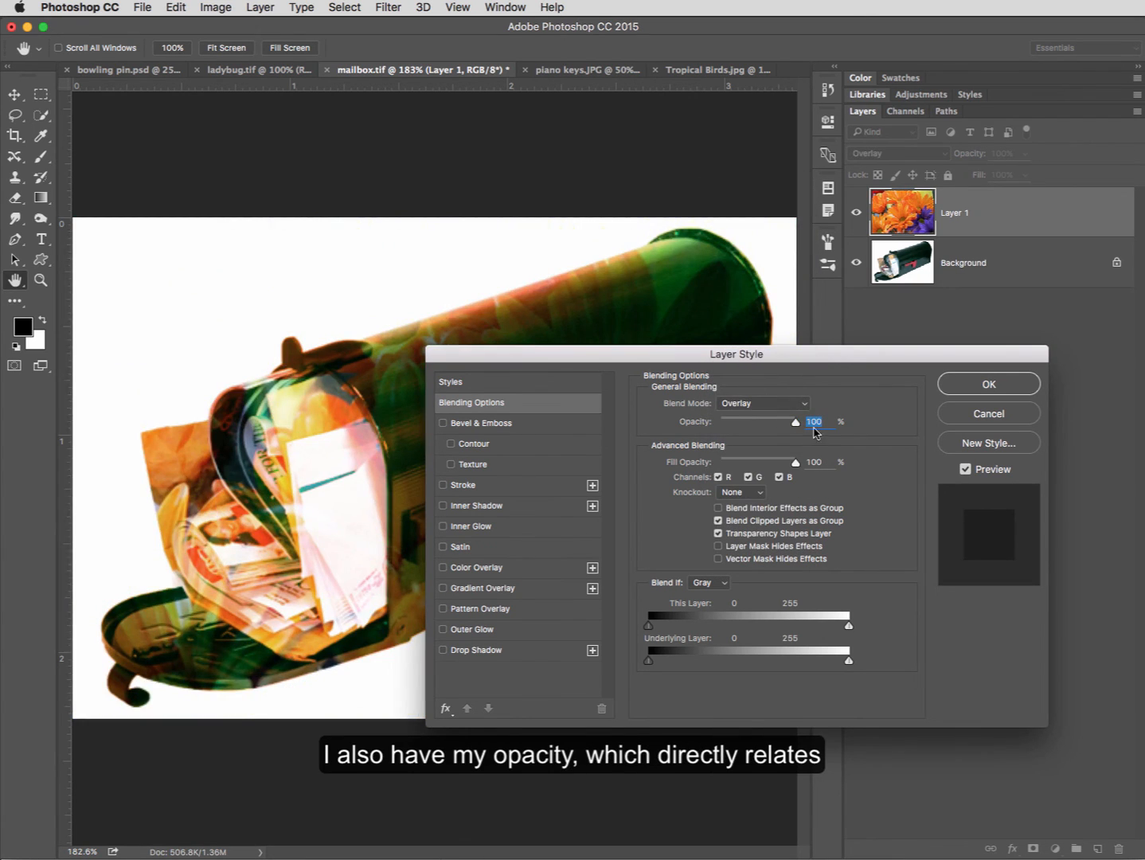
drag(783, 355, 764, 369)
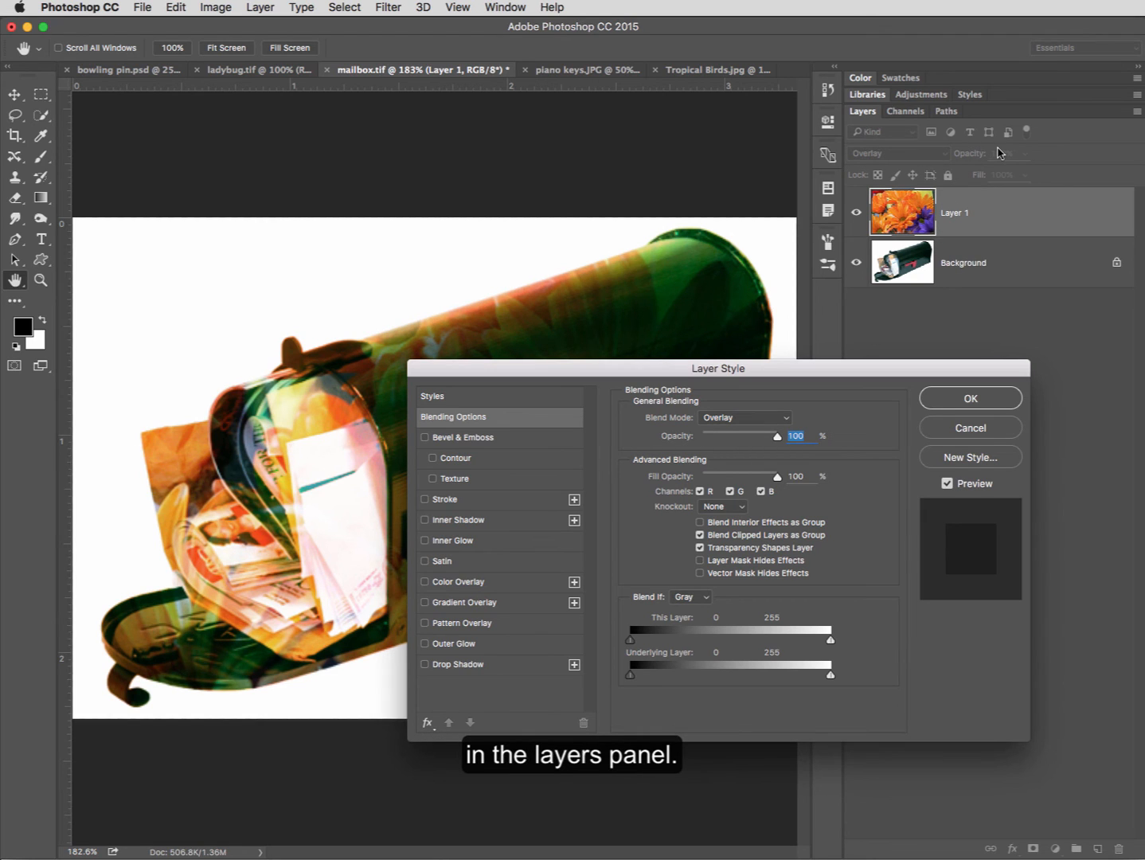
click(945, 403)
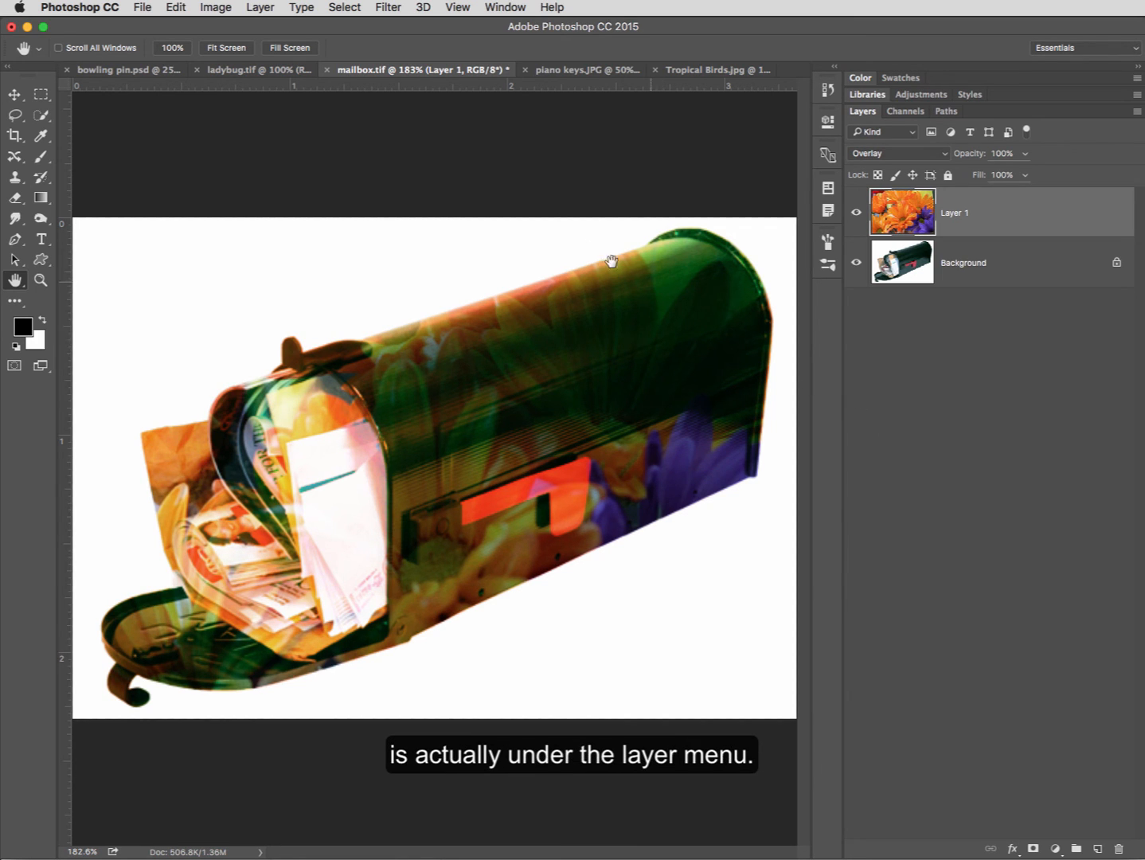
click(268, 11)
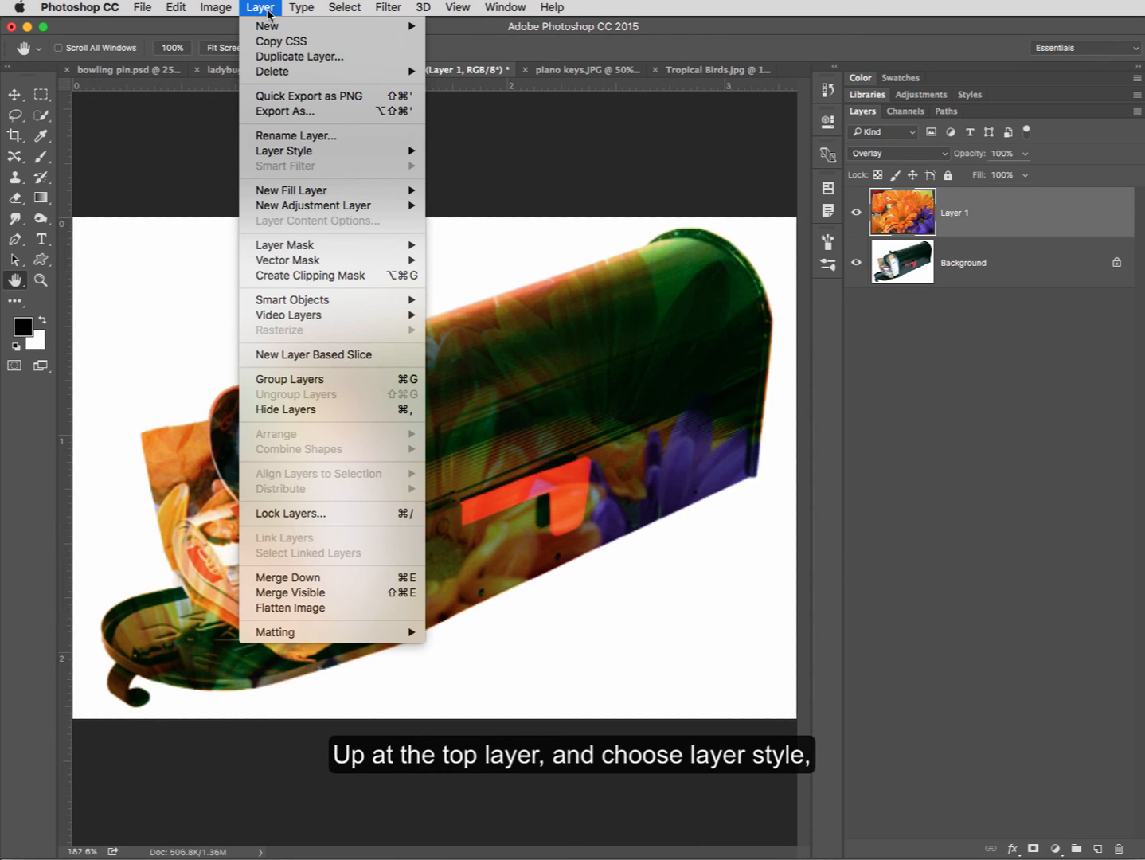
mouse_move(322, 158)
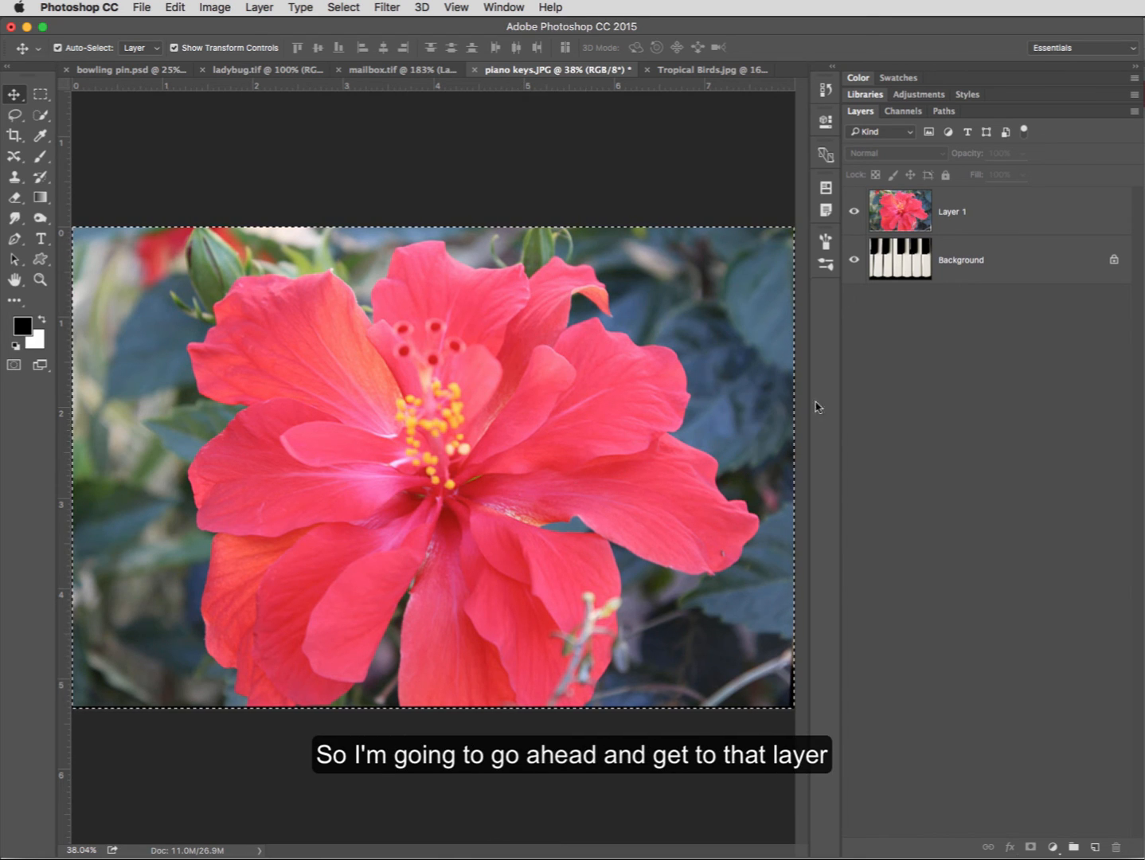
- Select Layer 1 with the red hibiscus in the piano keys document and open its Blending Options
click(999, 222)
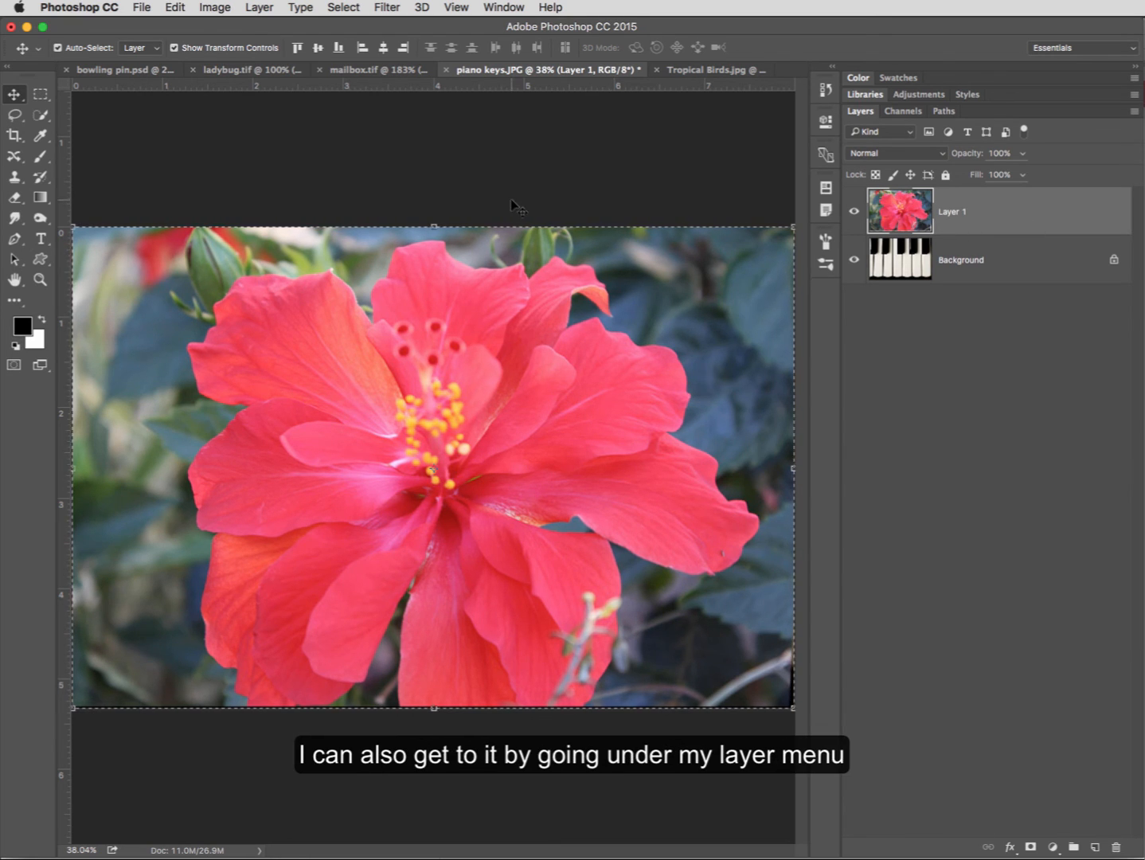
click(260, 8)
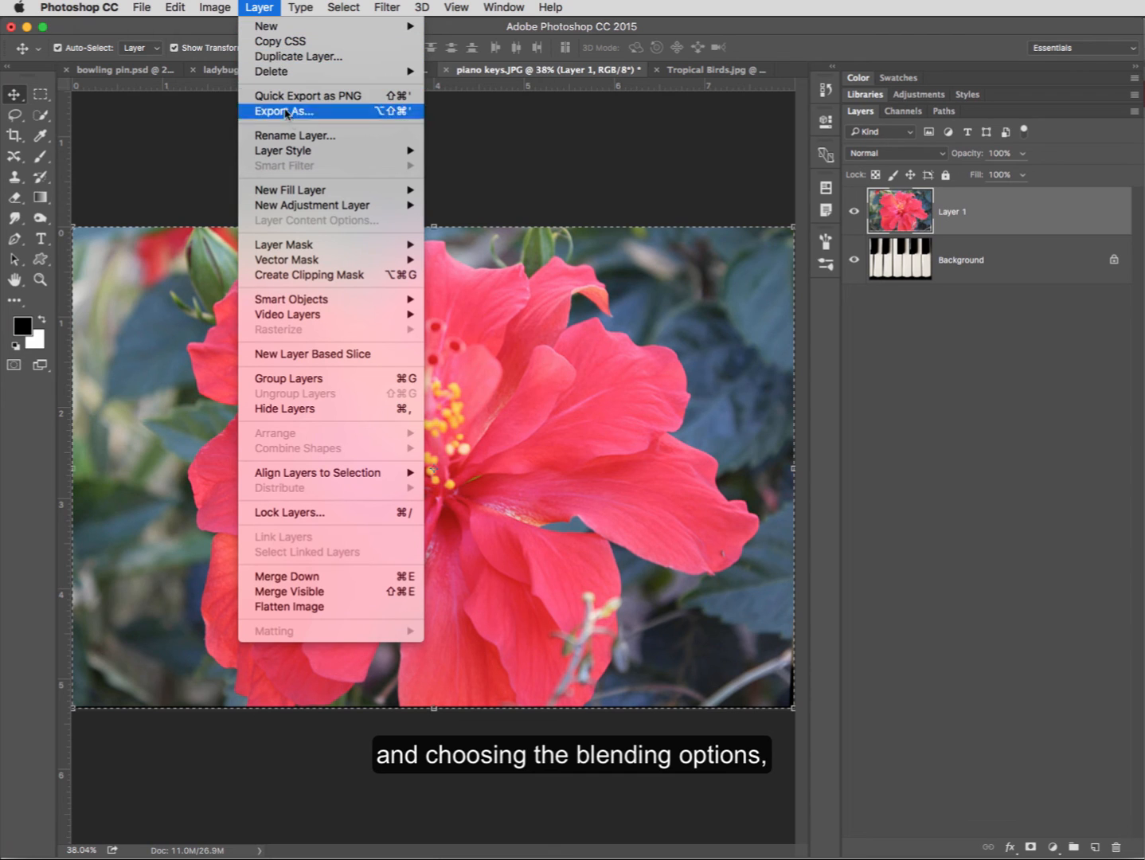
mouse_move(312, 155)
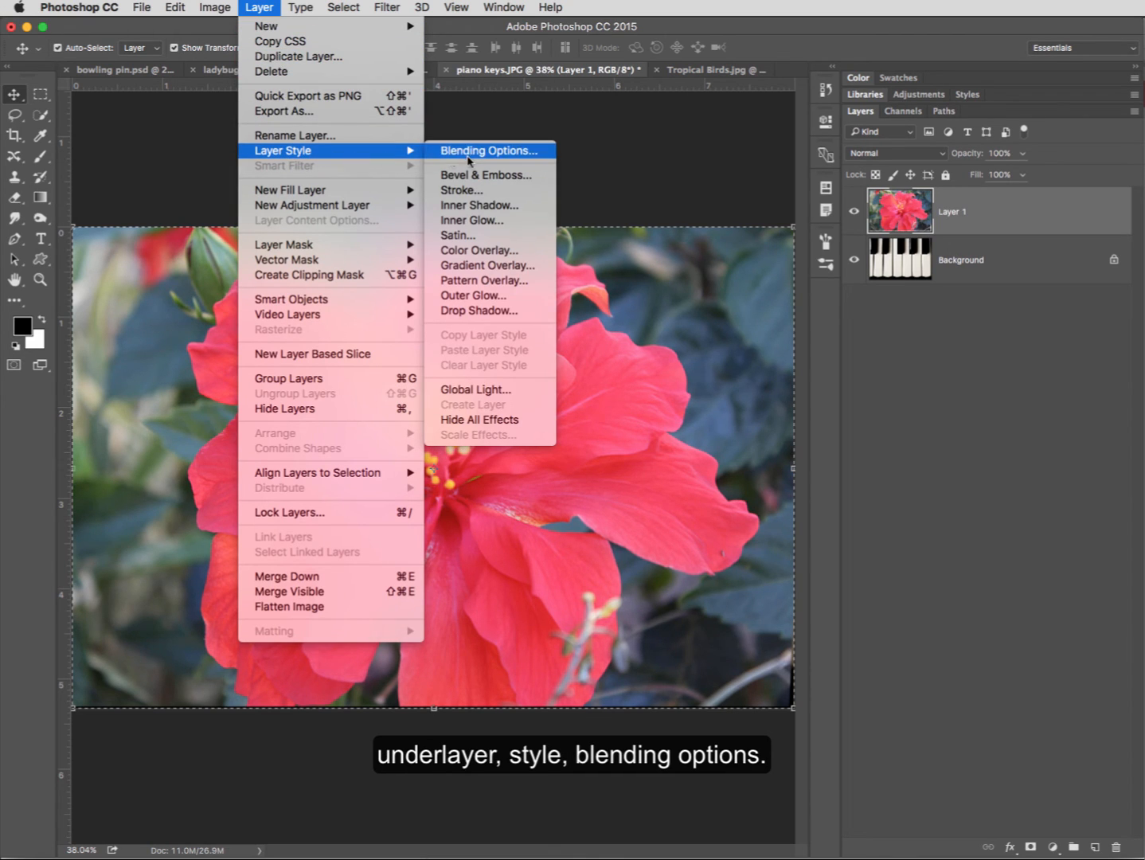
click(1031, 228)
double_click(1011, 220)
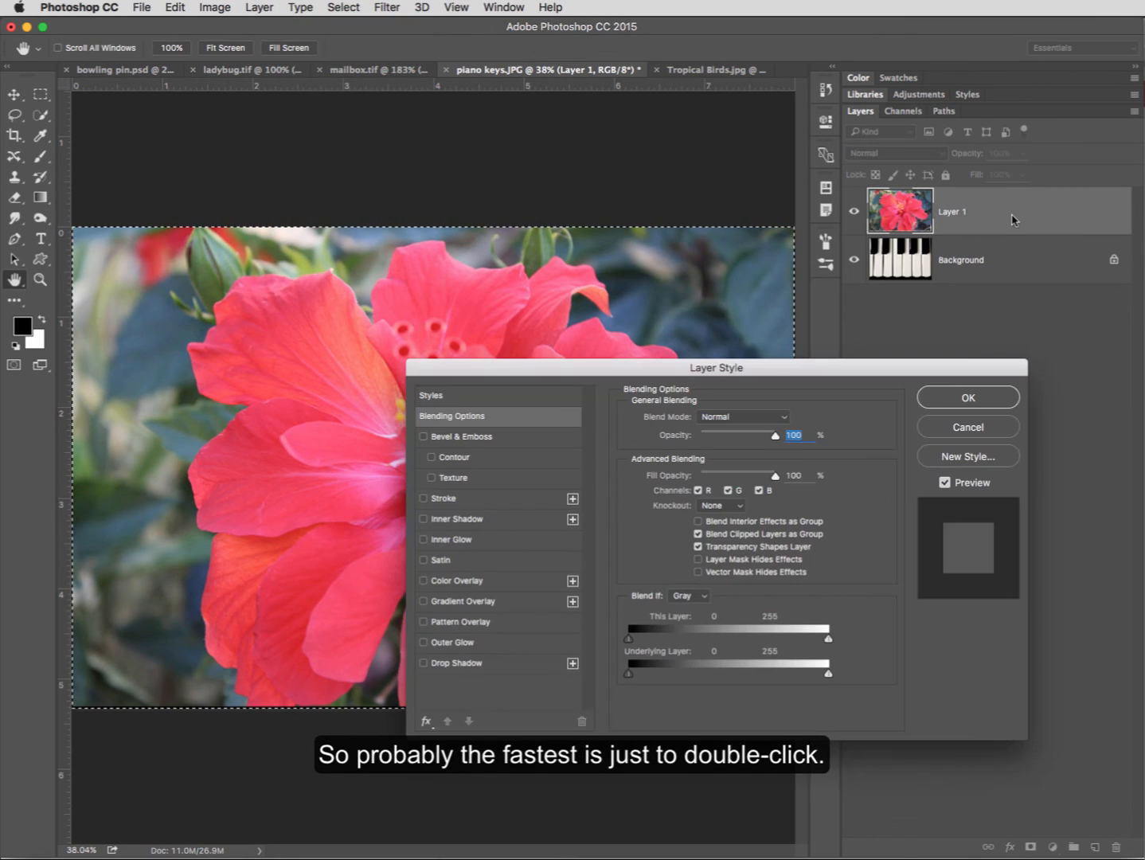
drag(825, 377, 755, 305)
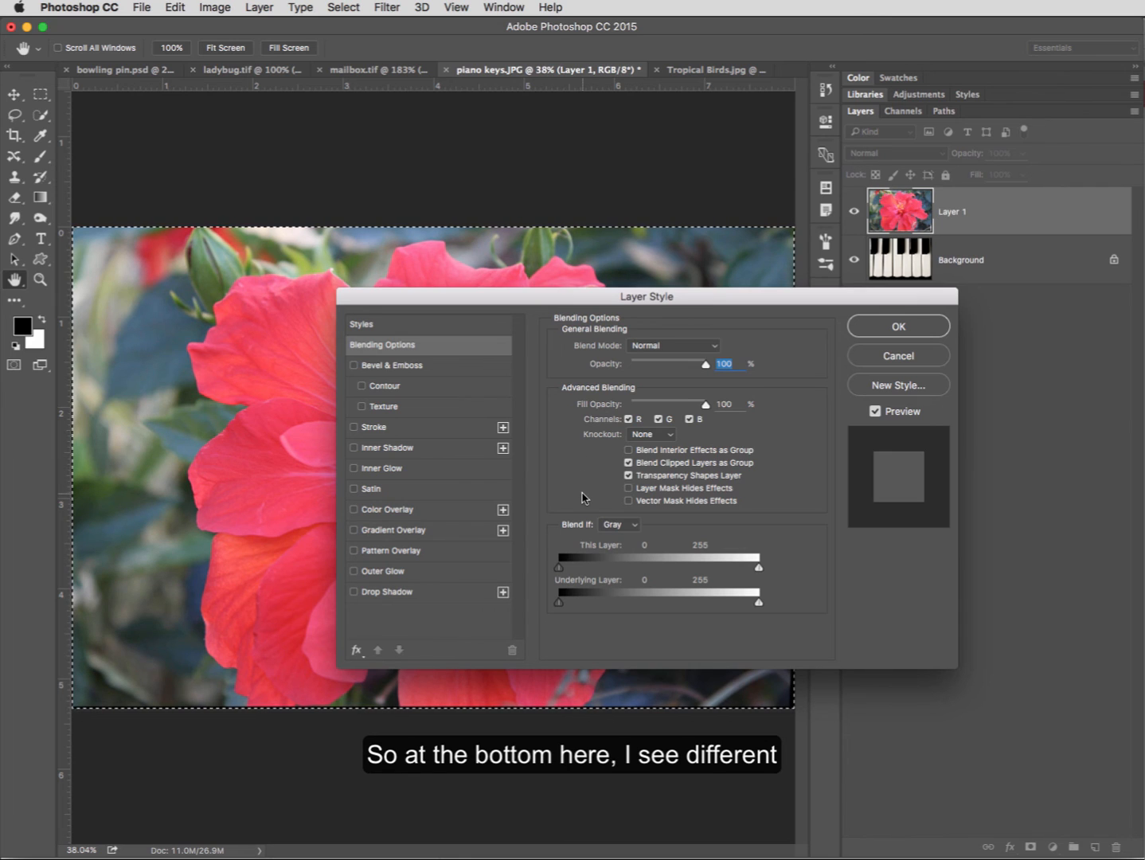
click(636, 526)
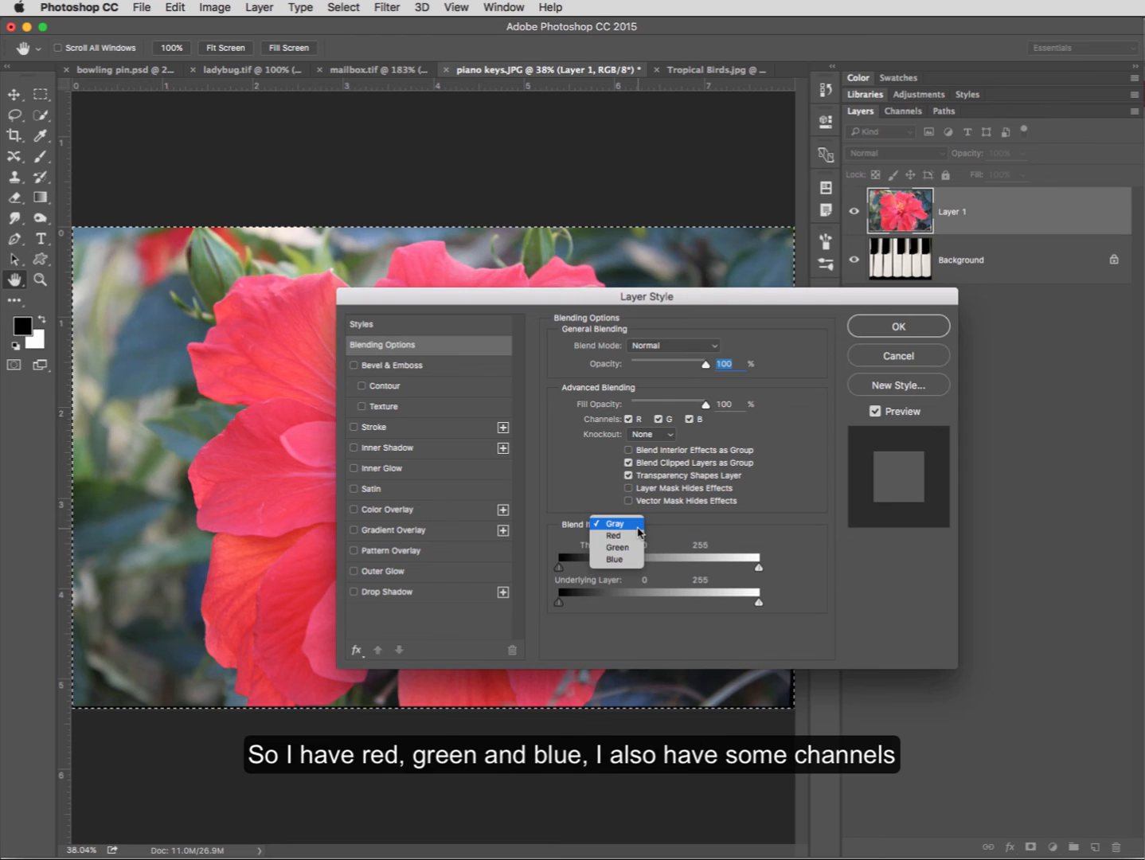
click(575, 483)
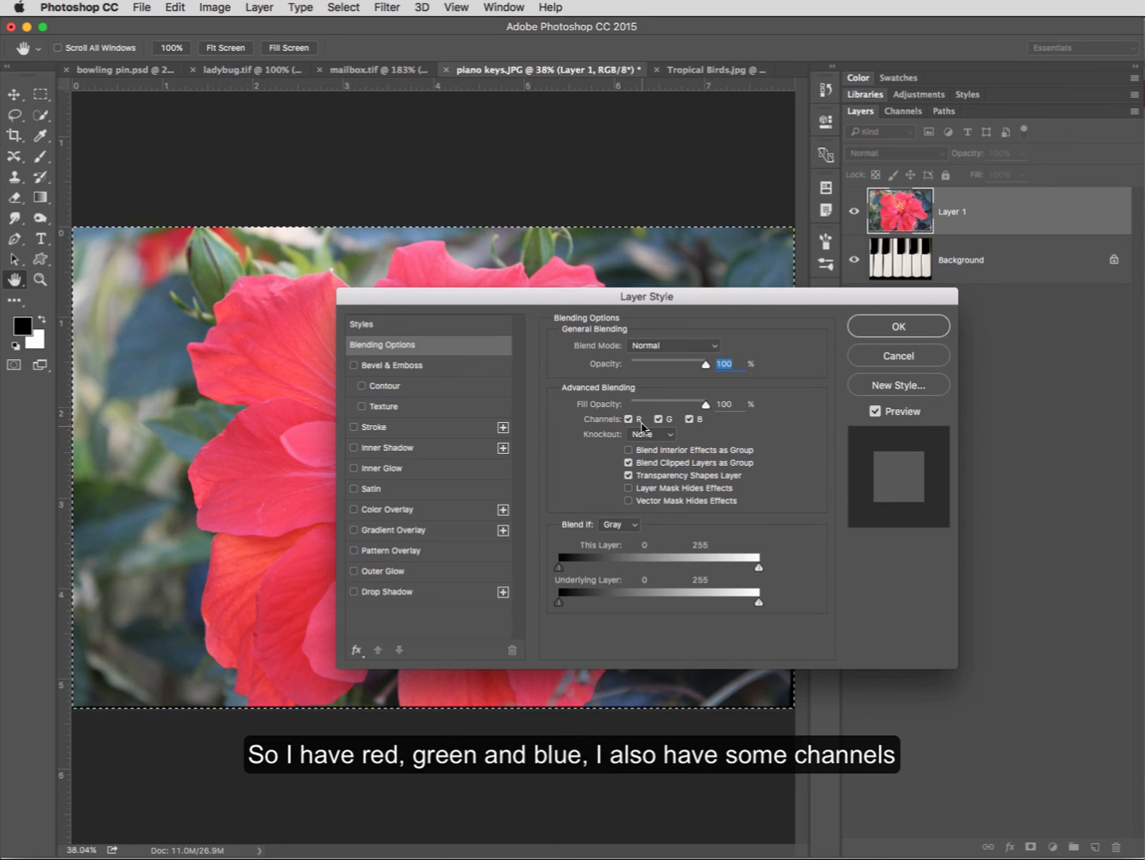
- Exclude the red, green and blue channels from Layer 1's advanced blending
click(628, 418)
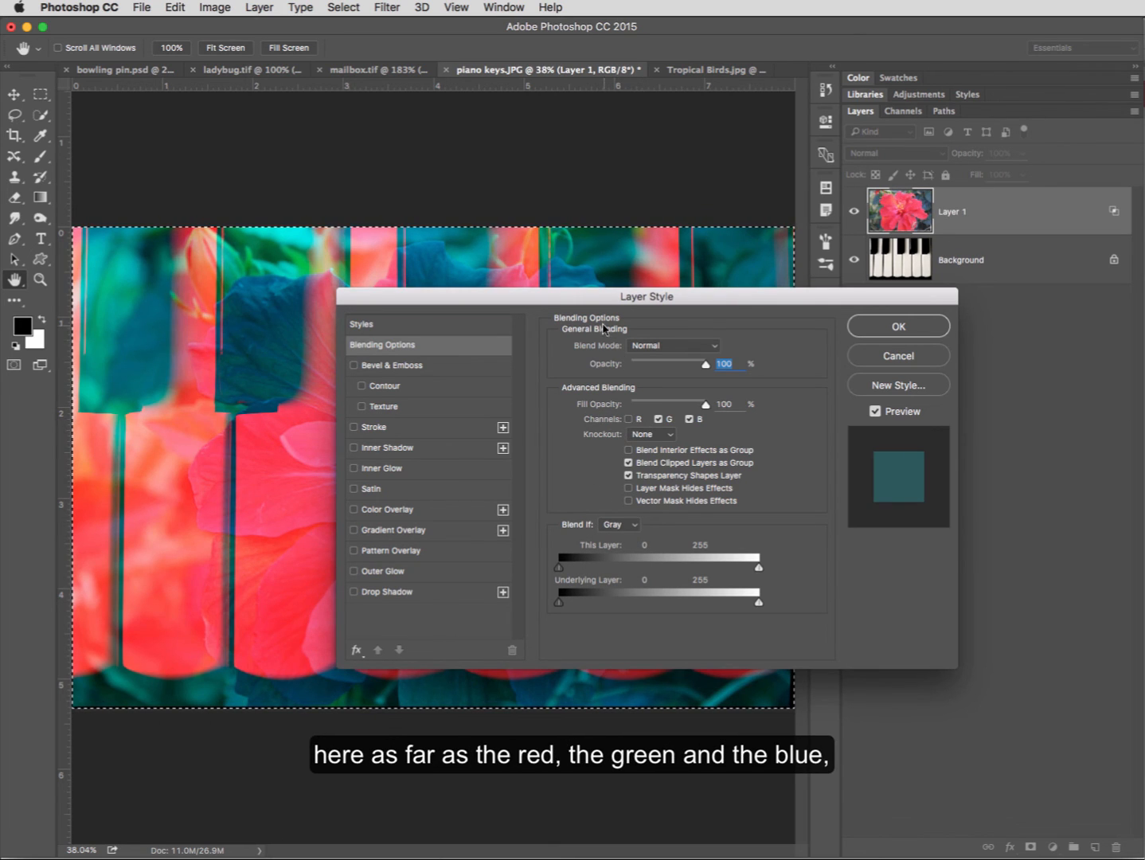
drag(574, 299, 750, 472)
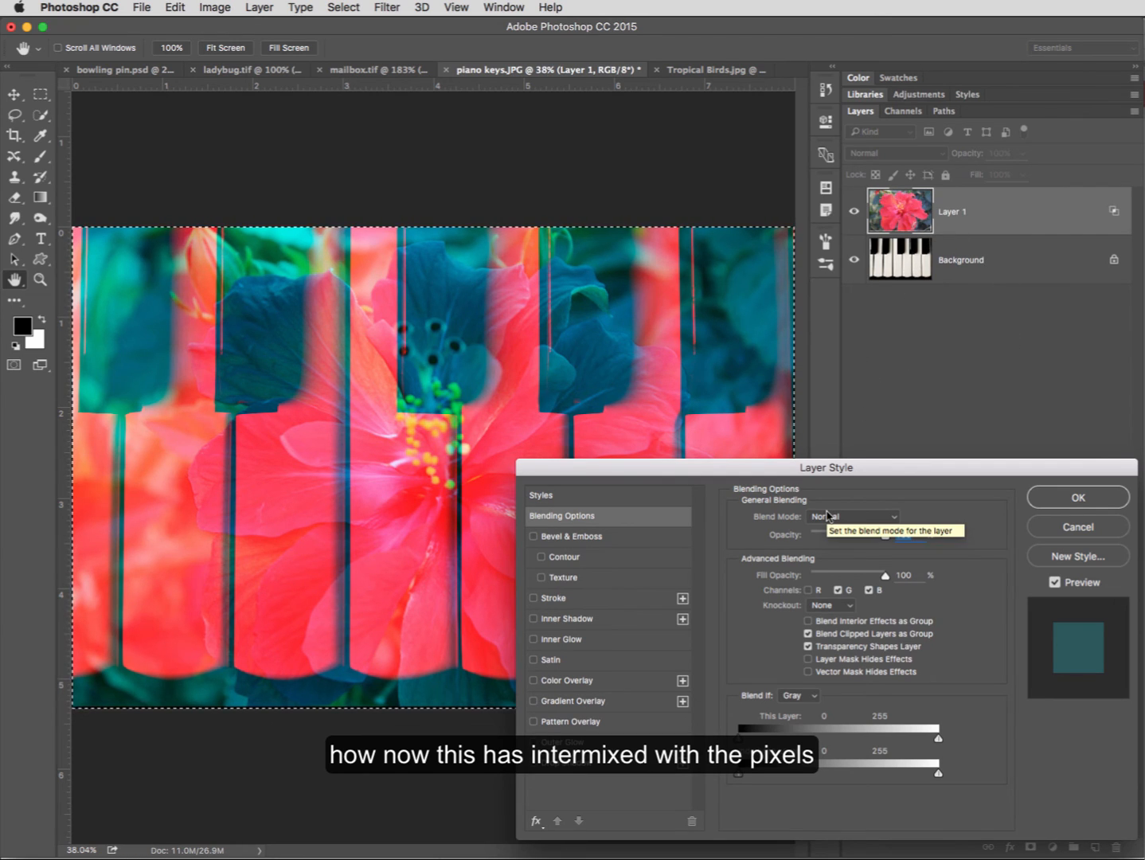
click(837, 591)
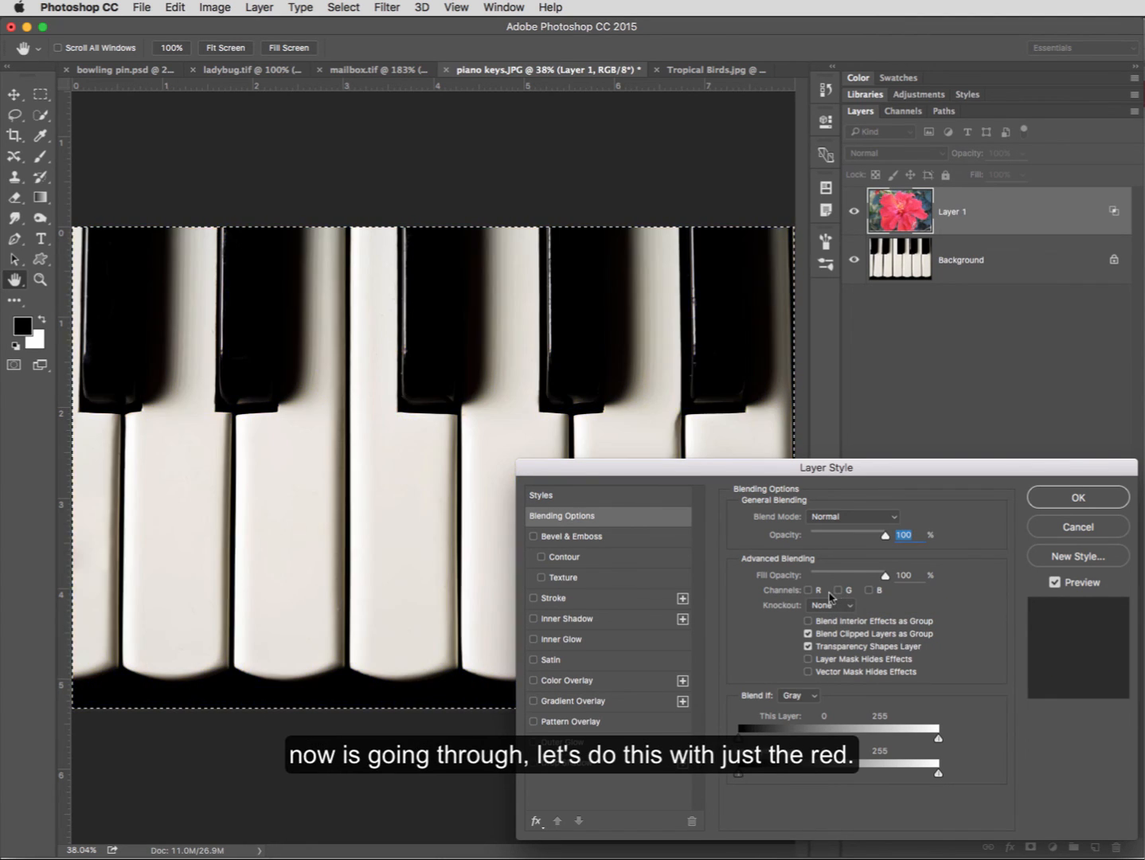
click(868, 590)
- Preview Layer 1 blended with only the red and only the green channel, and re-enable all three channels
click(808, 591)
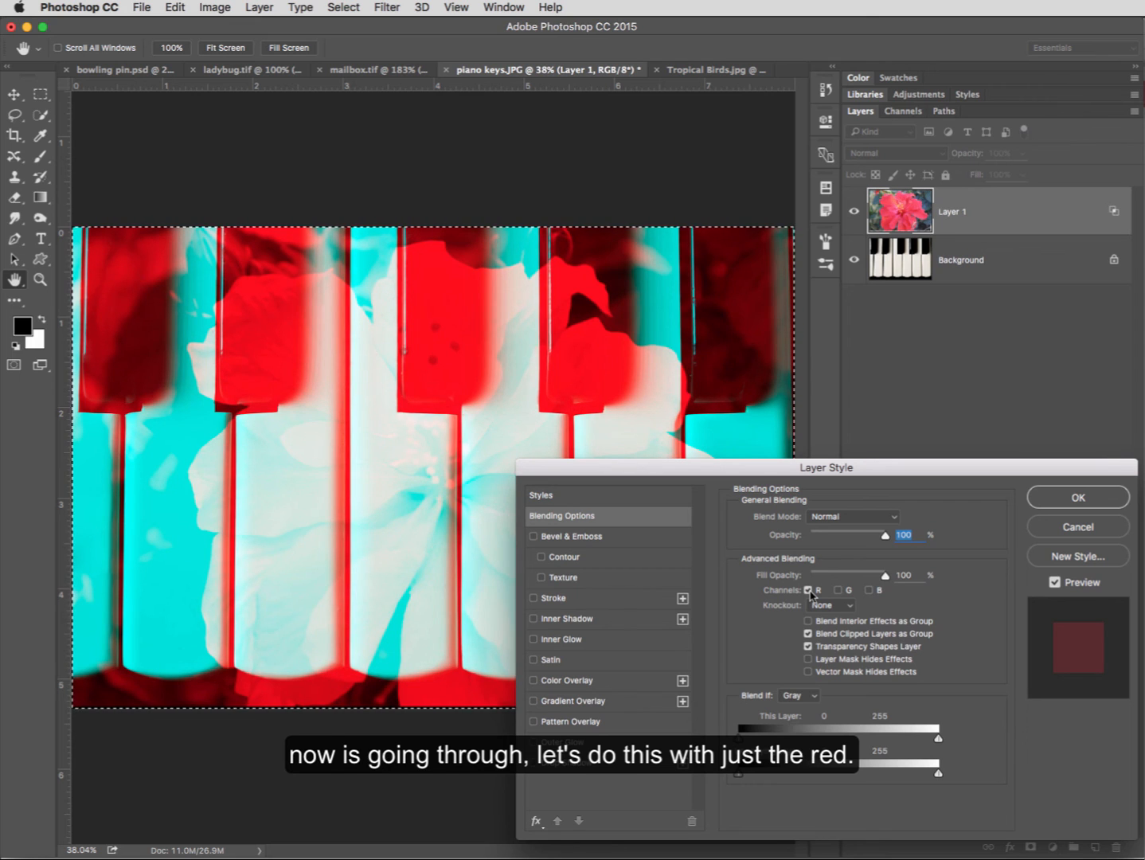
click(807, 591)
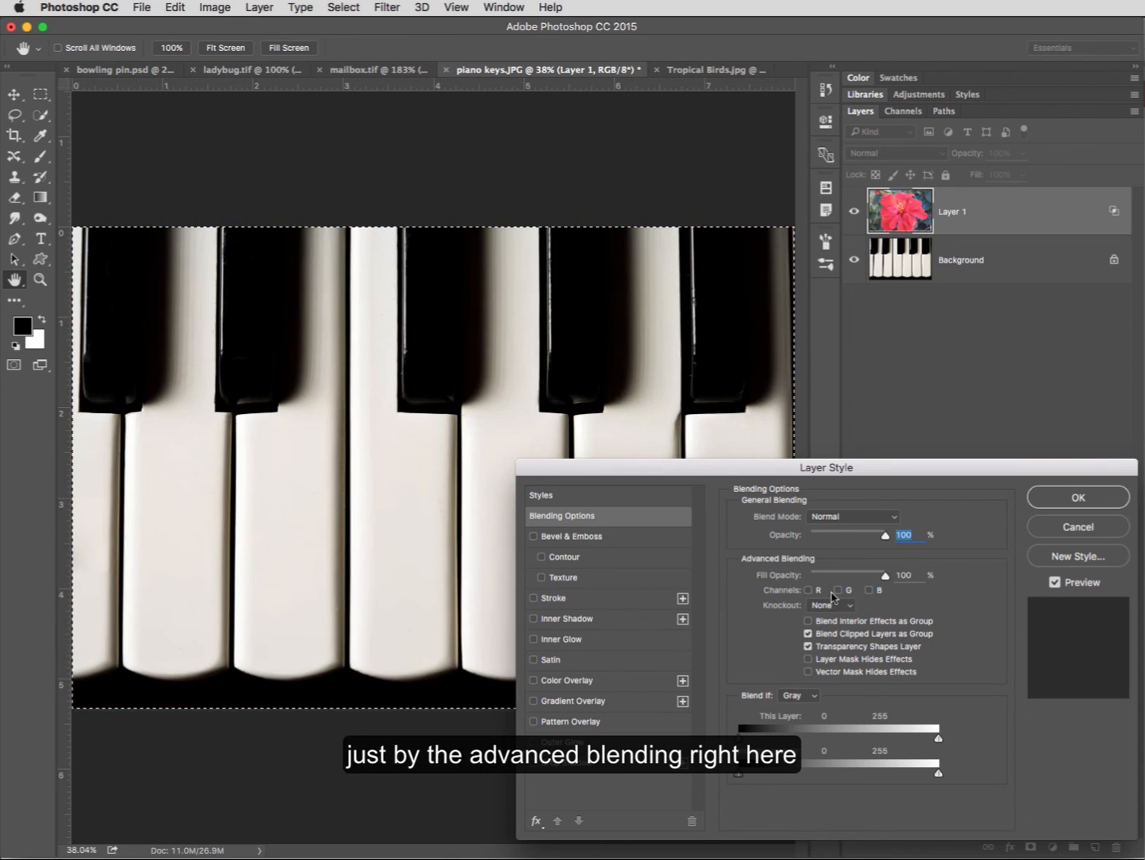
click(837, 590)
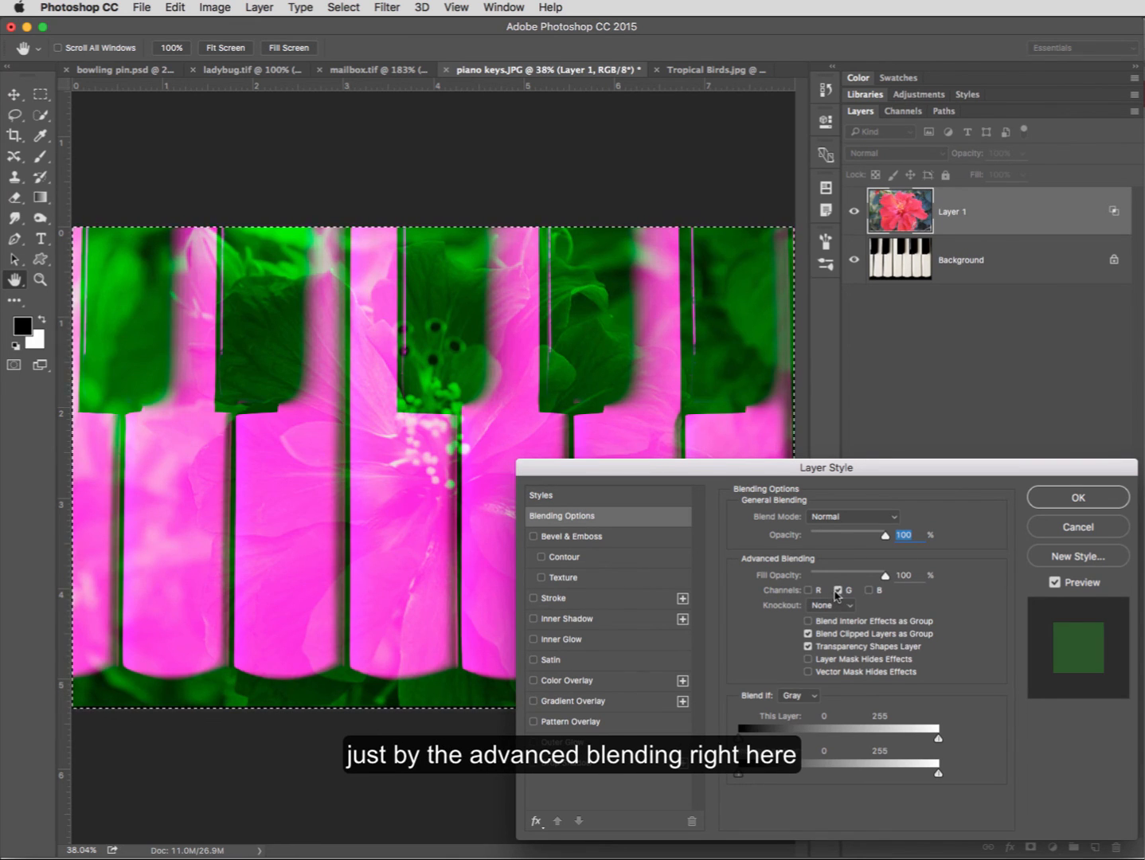
click(808, 591)
click(869, 589)
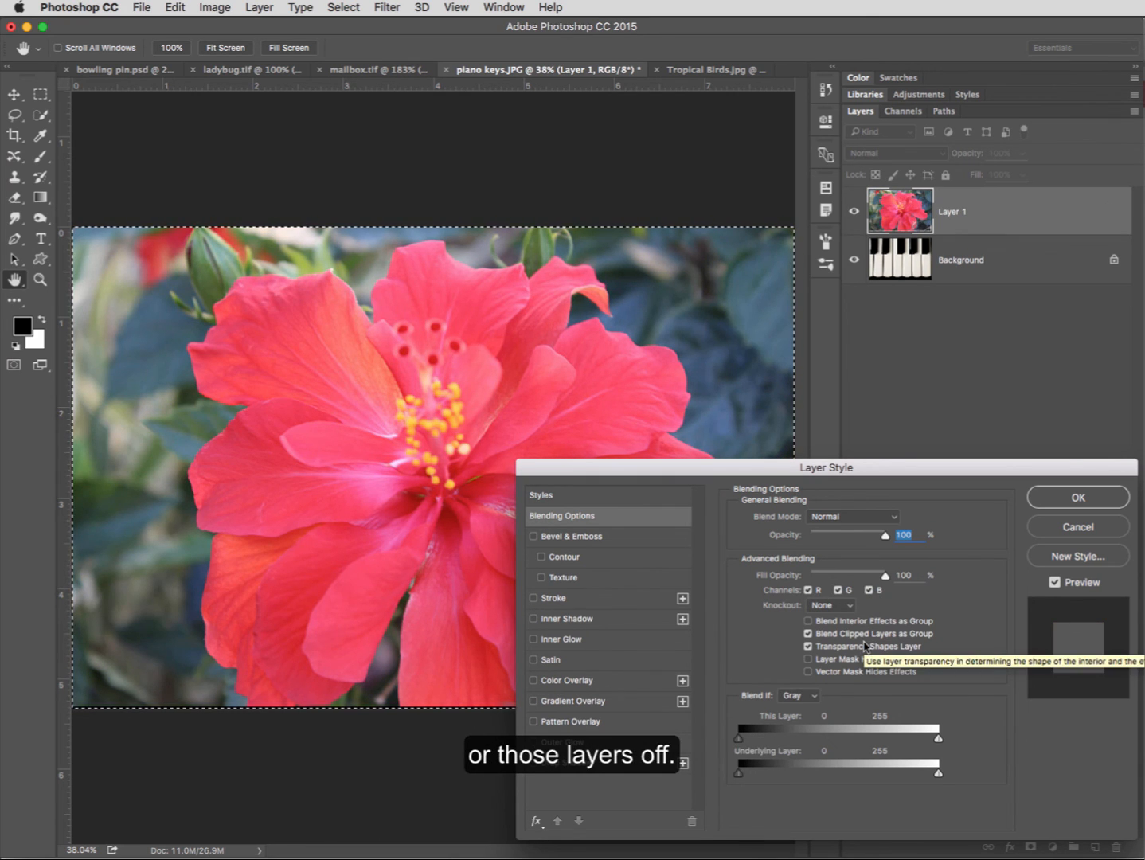
click(815, 698)
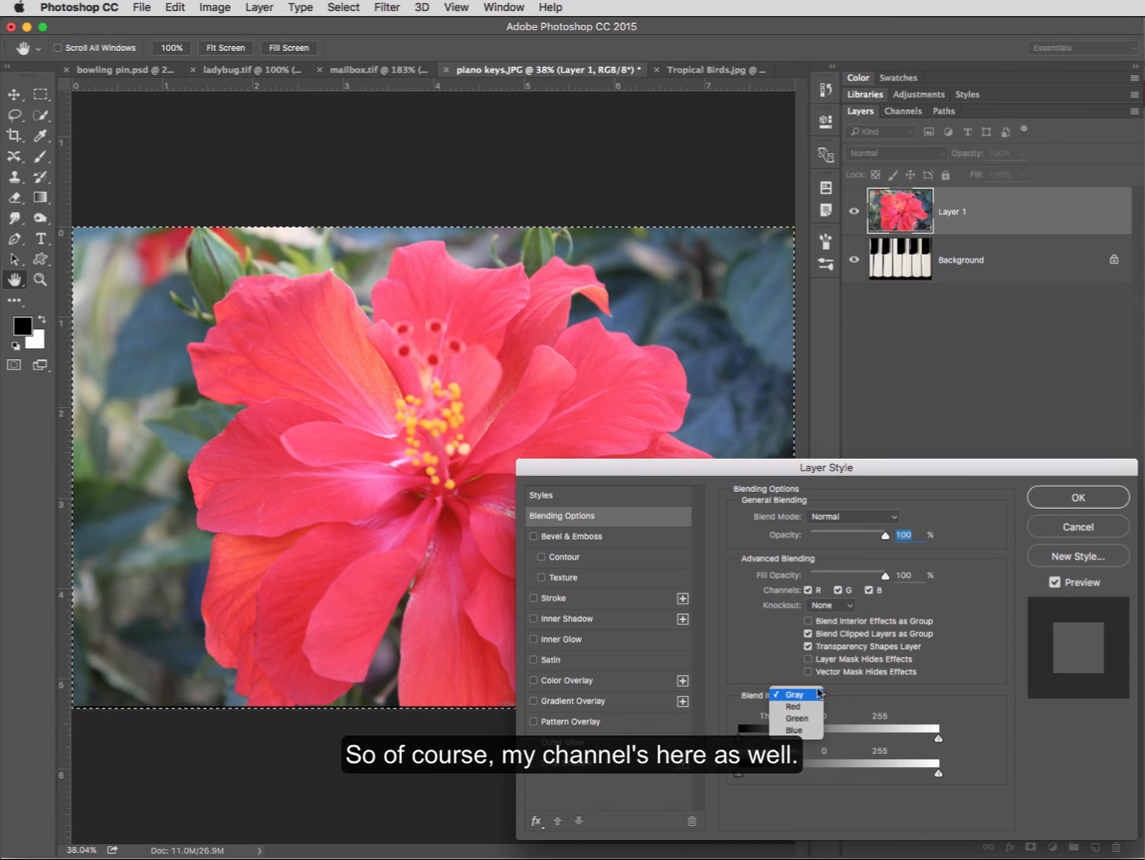
click(881, 701)
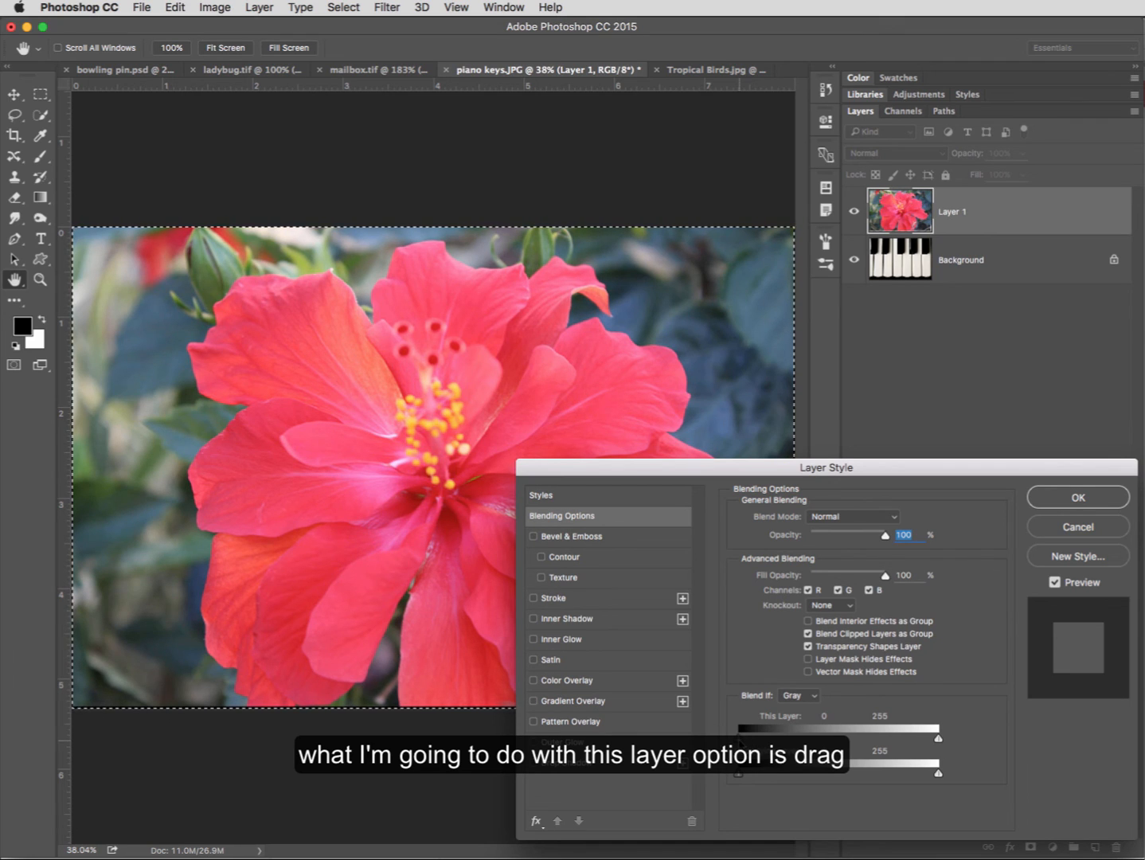
- Try shifting the gray Blend If limits of this layer and the underlying layer, returning each to 0 and 255
mouse_move(739, 741)
mouse_down()
mouse_move(820, 741)
mouse_move(739, 740)
mouse_up()
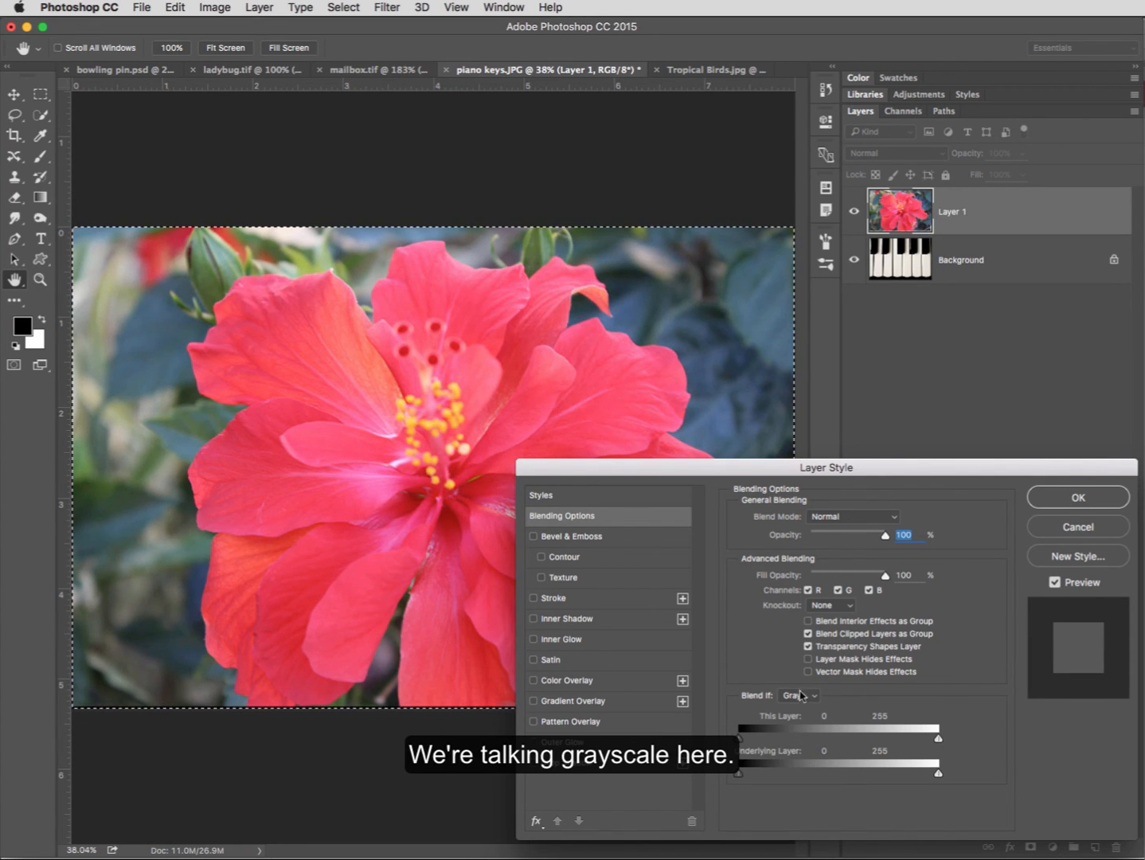
mouse_move(938, 738)
mouse_down()
mouse_move(851, 758)
mouse_move(938, 741)
mouse_up()
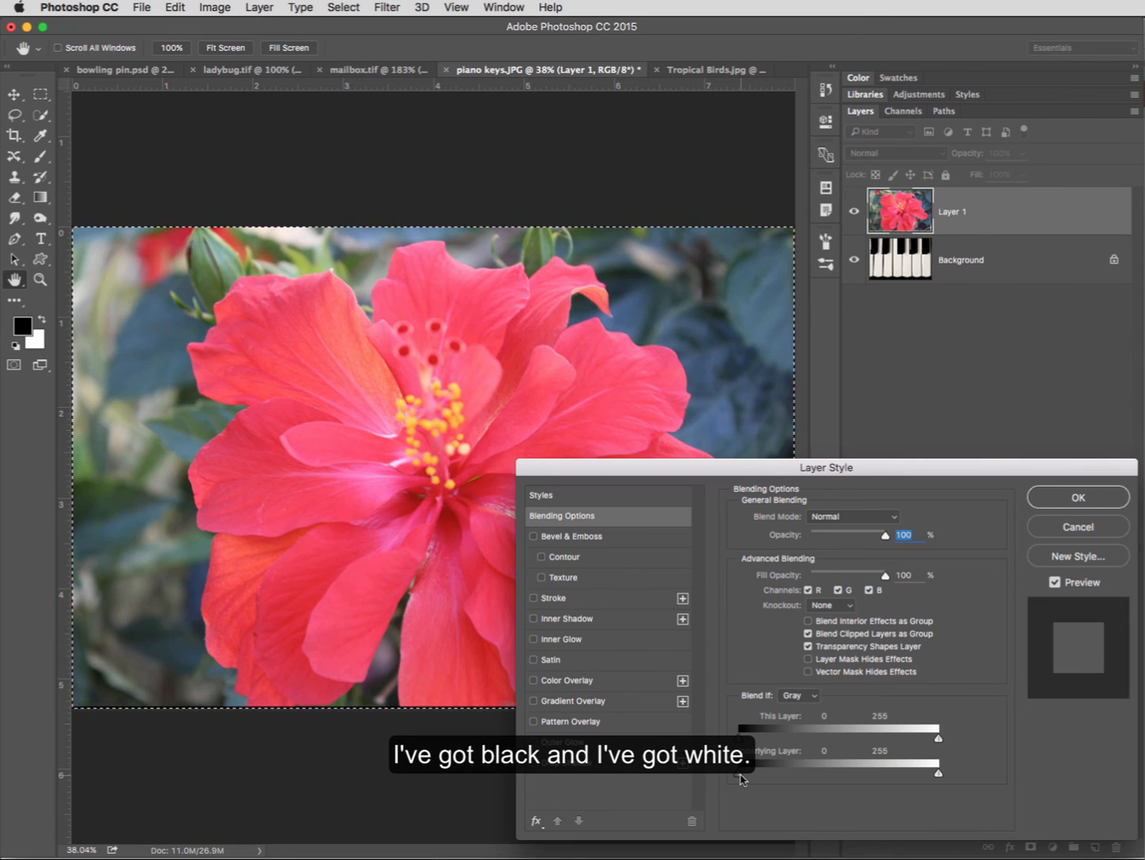
drag(740, 775, 740, 776)
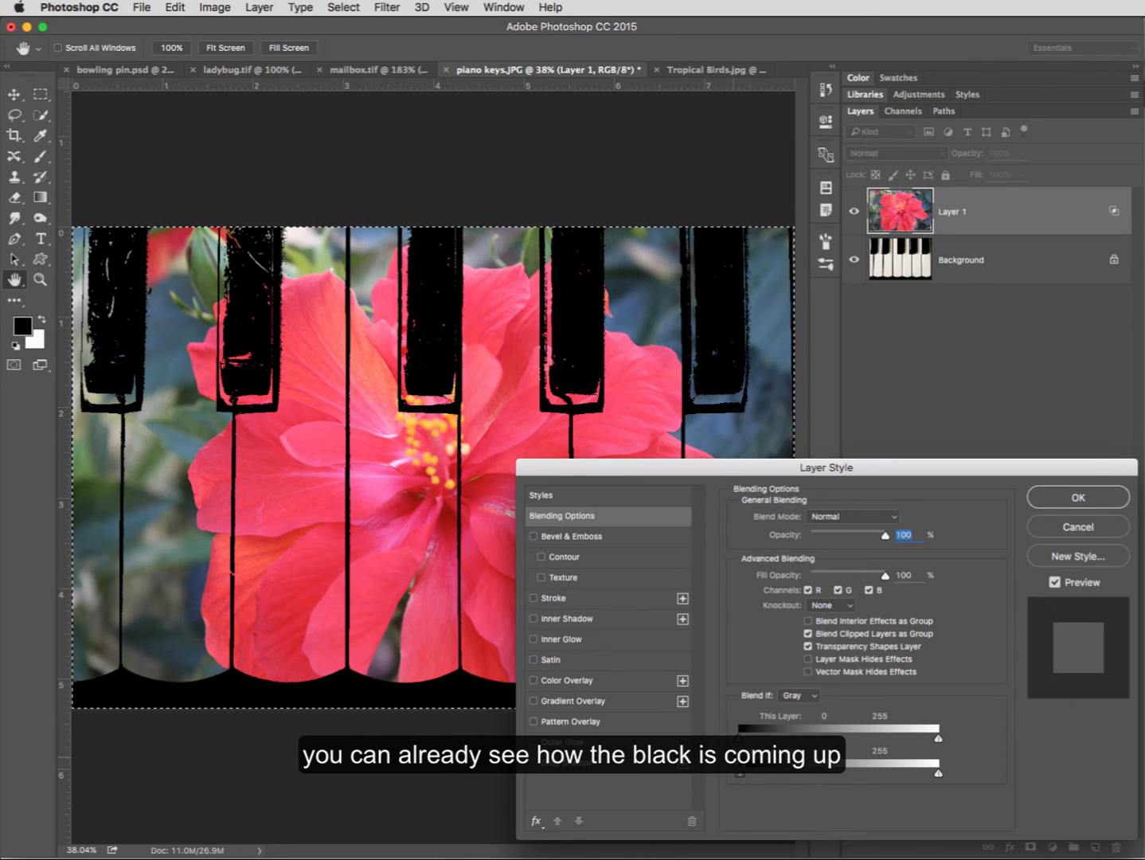
mouse_move(740, 776)
mouse_down()
mouse_move(851, 773)
mouse_move(725, 777)
mouse_up()
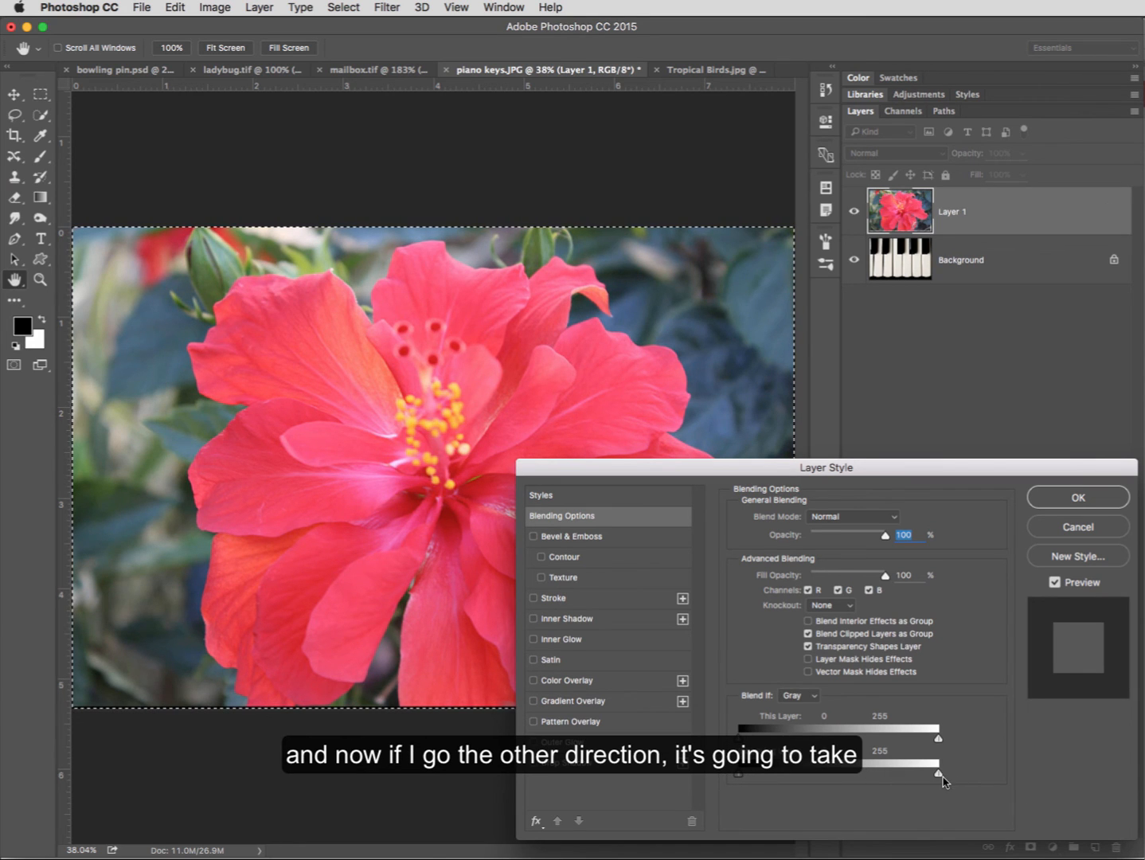
mouse_move(939, 774)
mouse_down()
mouse_move(832, 785)
mouse_move(945, 779)
mouse_up()
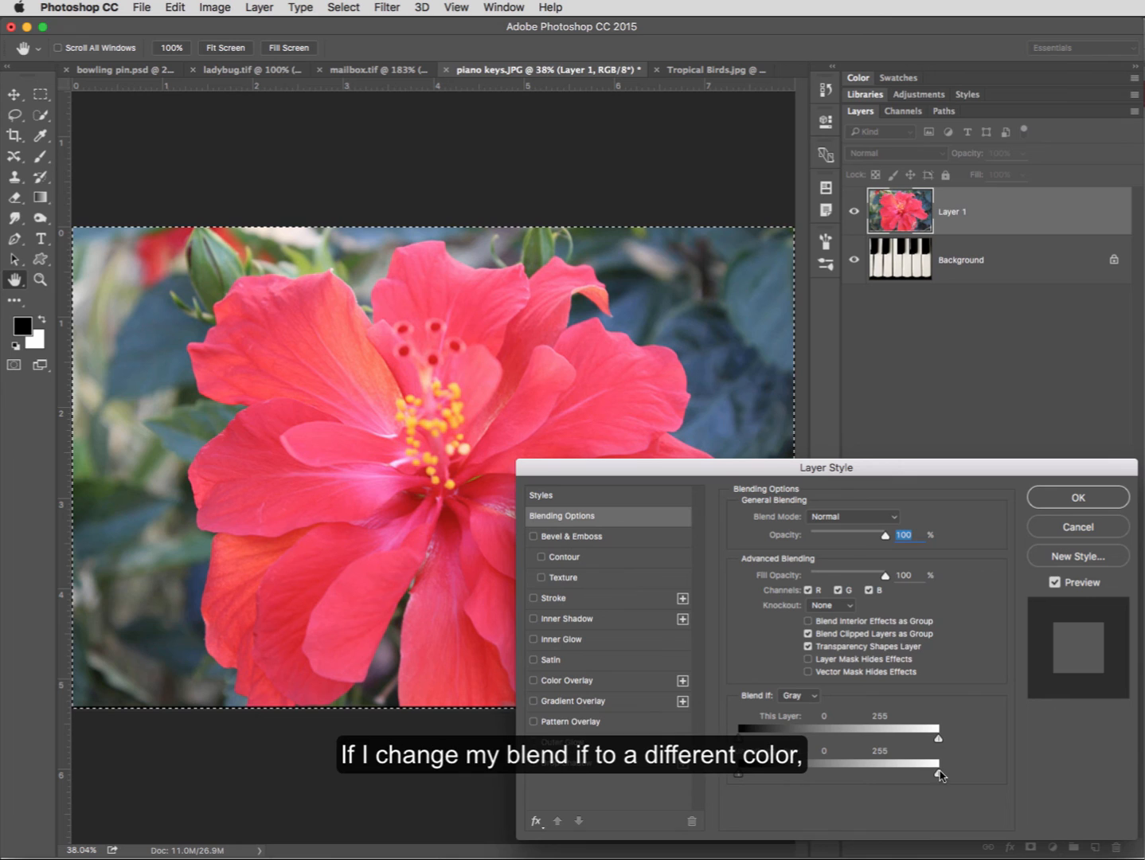
- Switch Blend If to Red, try shifting both layers' limits and return them to 0 and 255, and apply the blending options
click(812, 698)
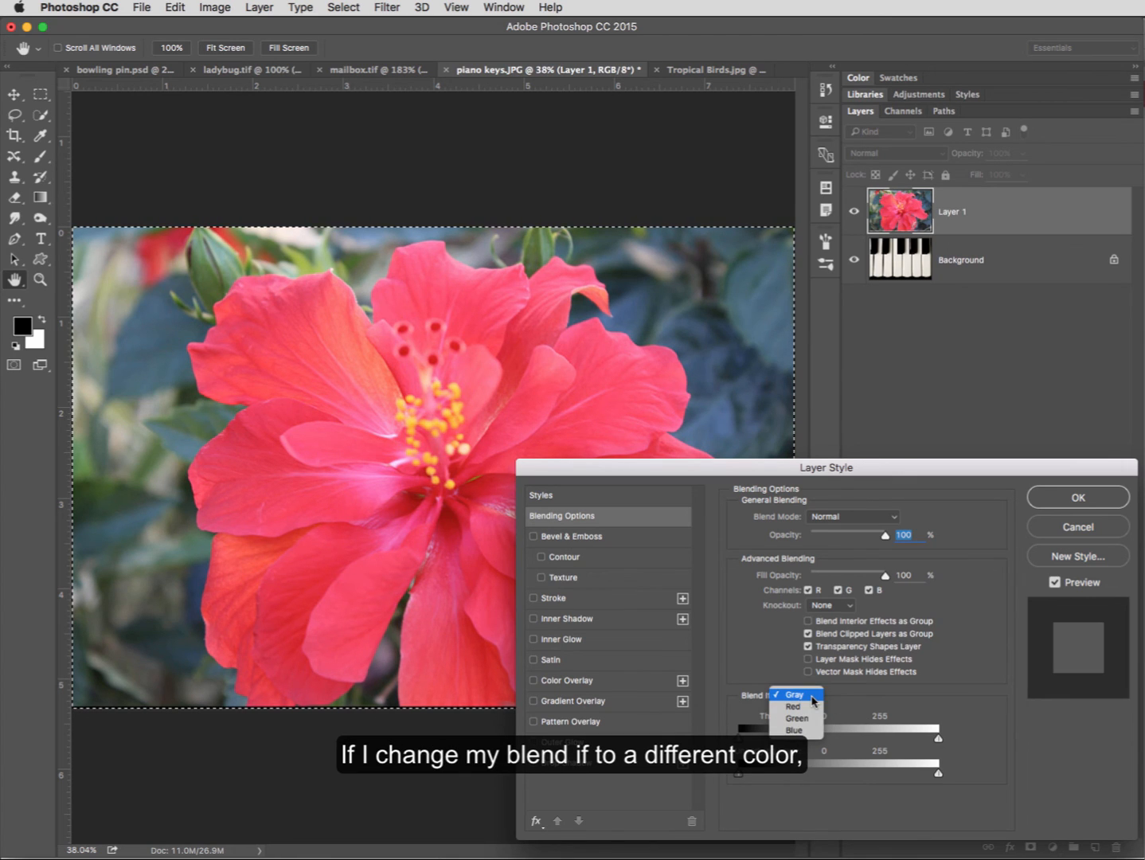
click(807, 707)
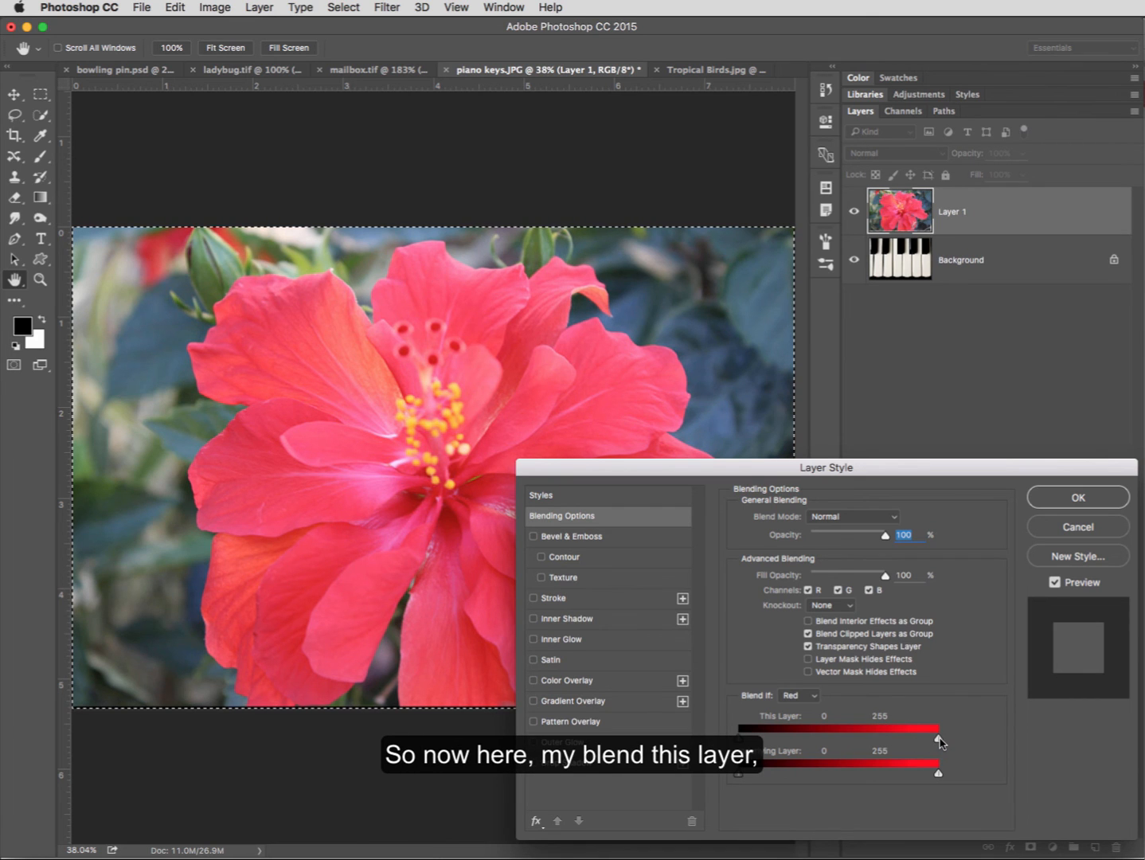
mouse_move(939, 742)
mouse_down()
mouse_move(883, 746)
mouse_move(938, 743)
mouse_up()
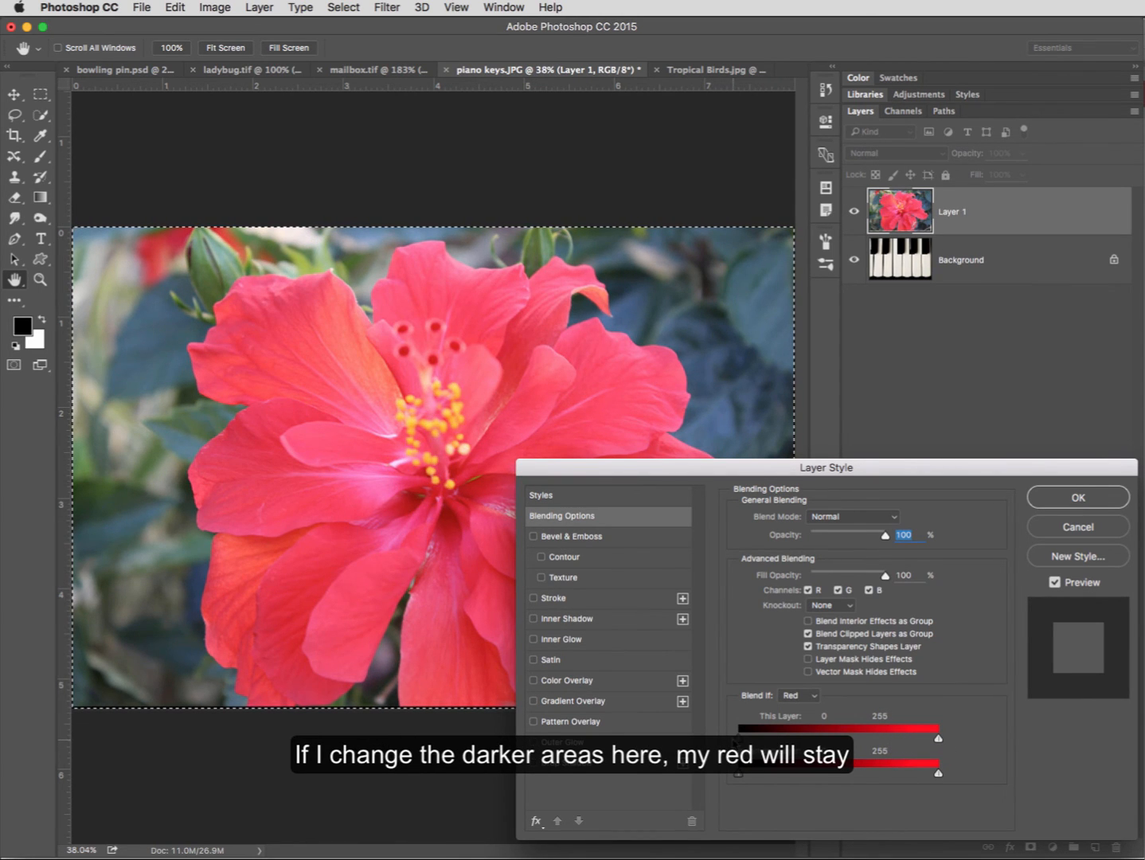
mouse_move(757, 739)
mouse_down()
mouse_move(812, 740)
mouse_move(739, 741)
mouse_up()
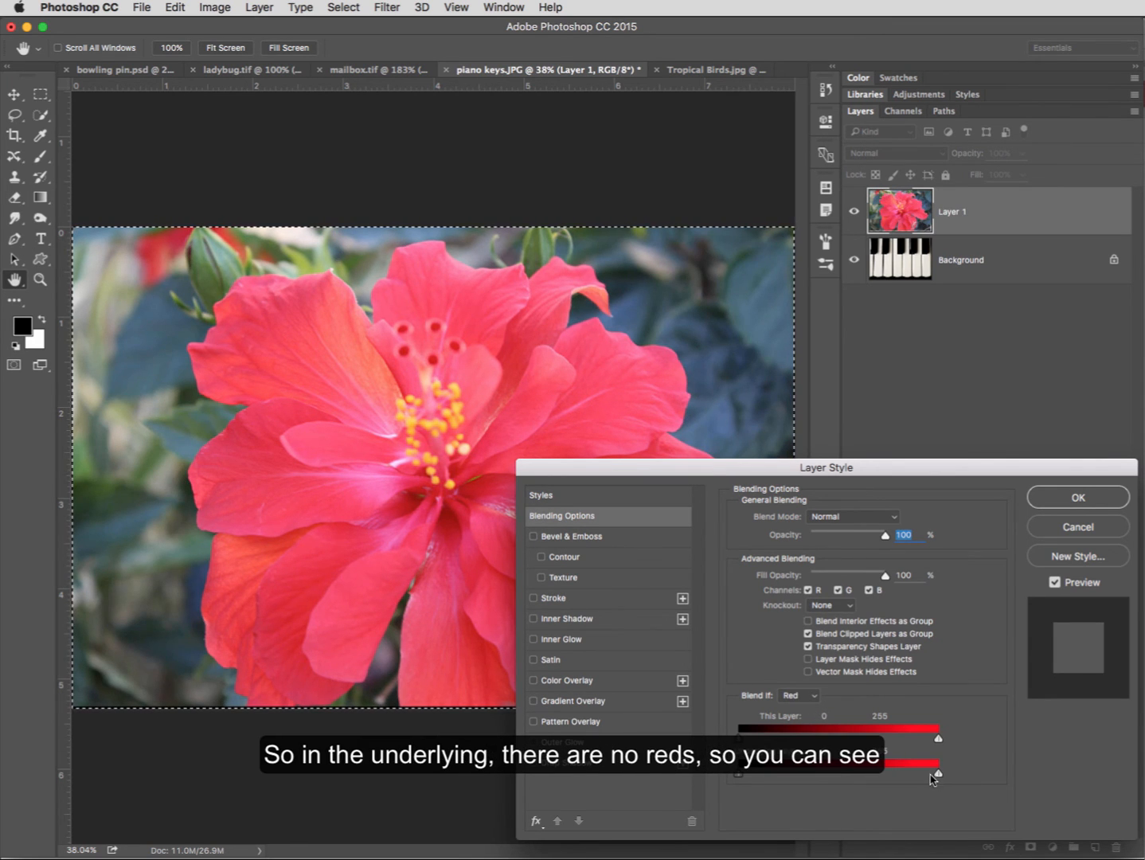
mouse_move(939, 776)
mouse_down()
mouse_move(903, 776)
mouse_move(938, 776)
mouse_up()
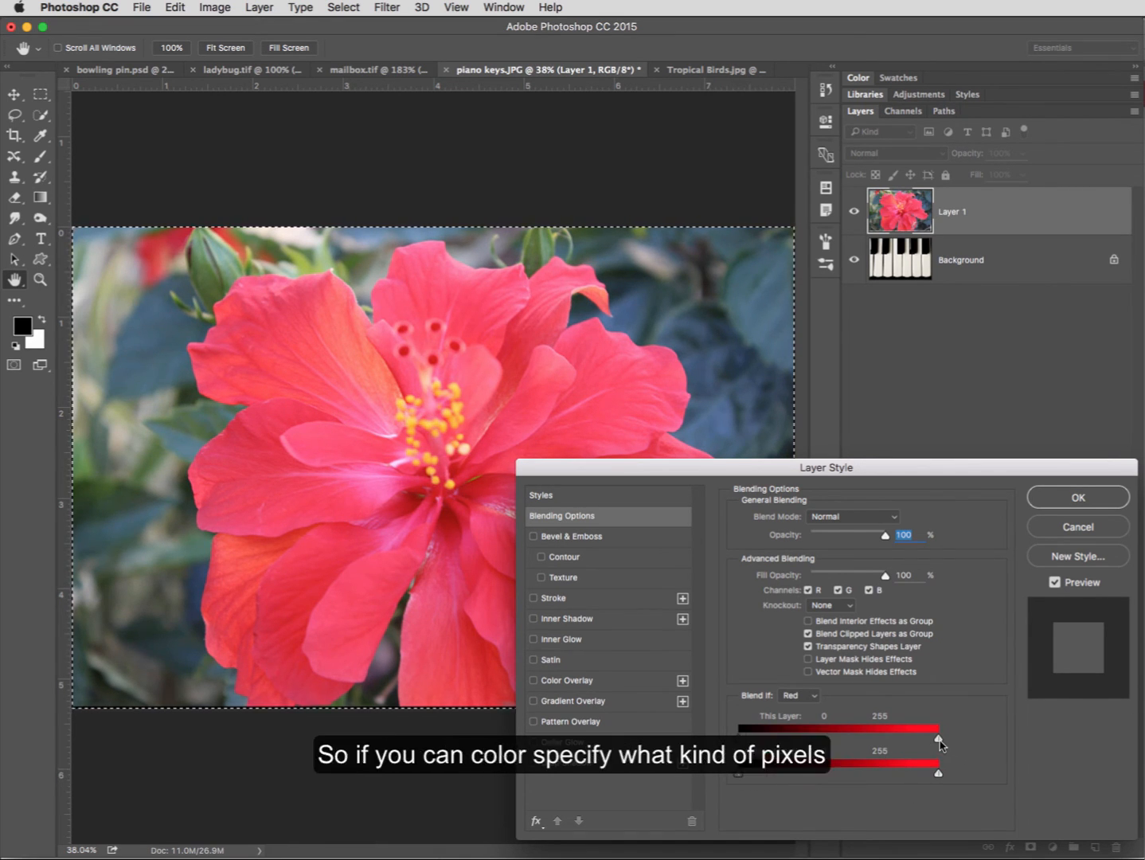
mouse_move(937, 738)
mouse_down()
mouse_move(891, 746)
mouse_move(943, 742)
mouse_up()
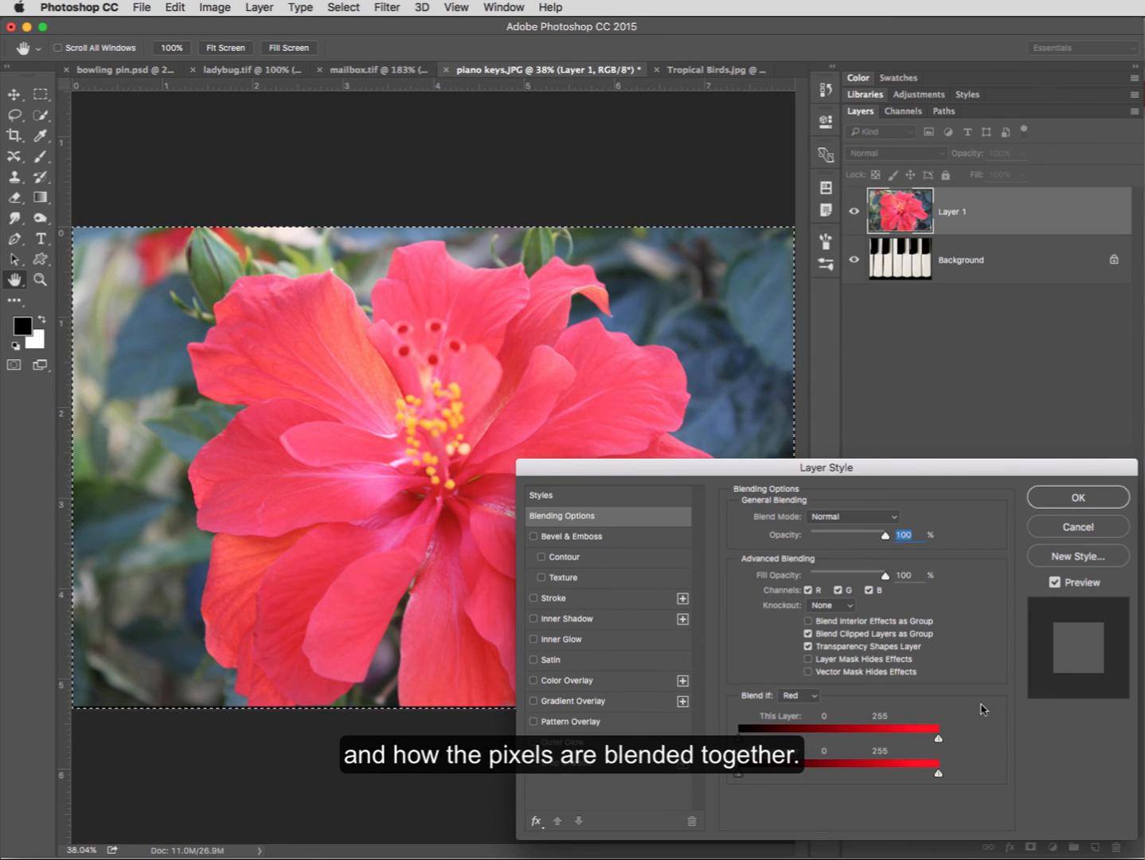
click(1070, 499)
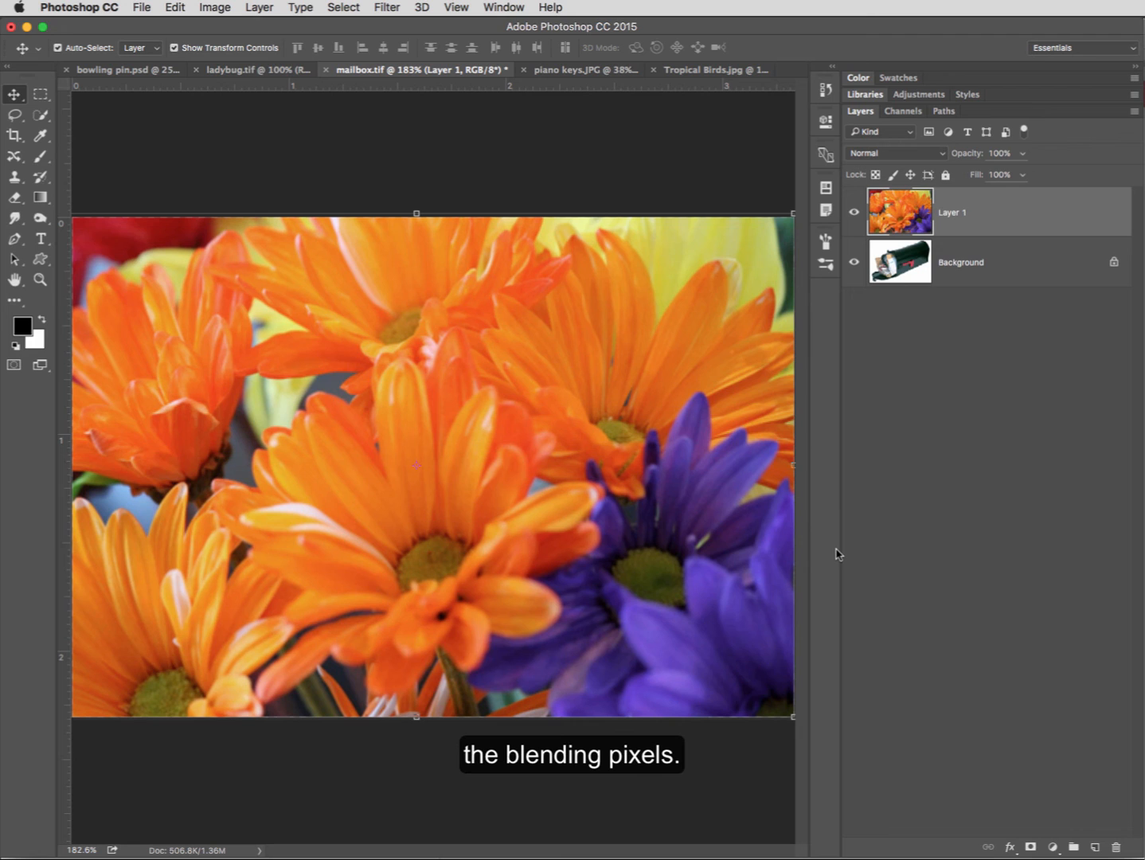
- Open Layer 1's Blending Options in the mailbox document and try the gray Blend If limits of the underlying layer and this layer
double_click(975, 214)
drag(968, 476, 981, 501)
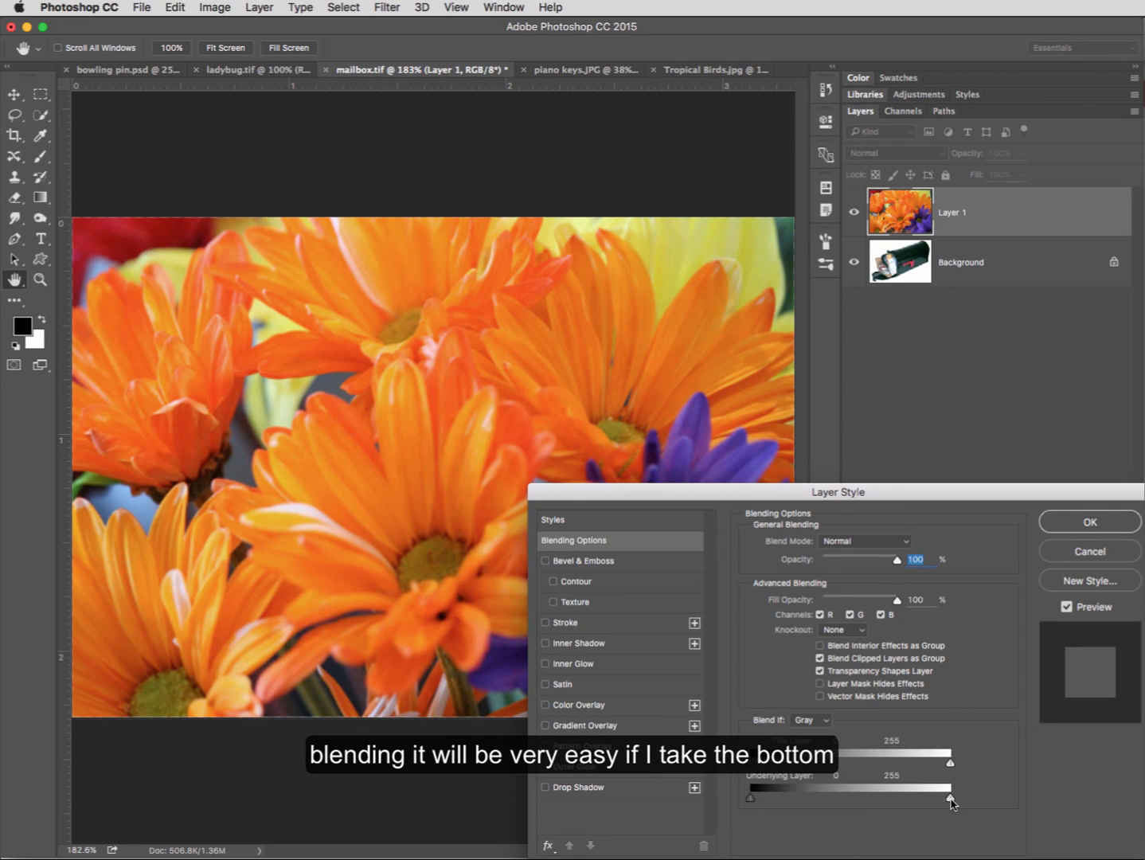
mouse_move(949, 797)
mouse_down()
mouse_move(848, 805)
mouse_move(967, 815)
mouse_up()
mouse_move(751, 799)
mouse_down()
mouse_move(829, 803)
mouse_move(753, 800)
mouse_up()
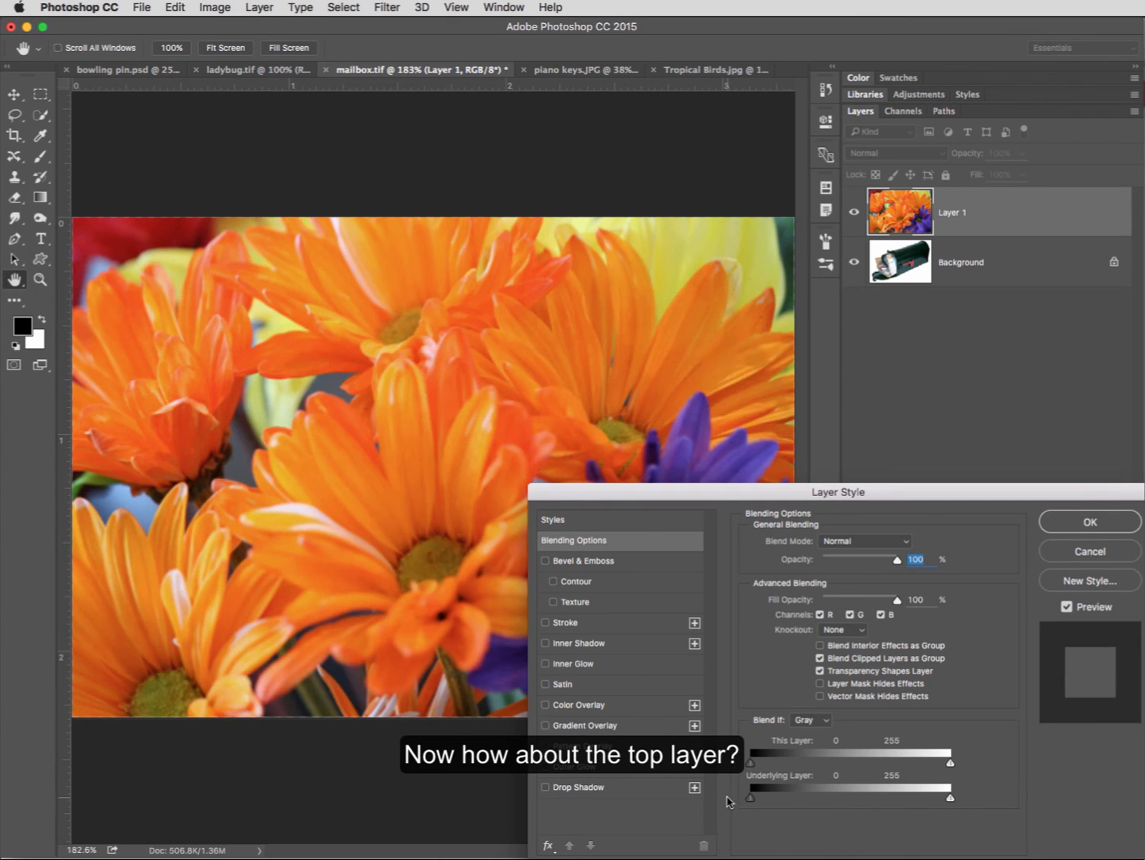
drag(950, 766, 980, 764)
mouse_move(748, 766)
mouse_down()
mouse_move(819, 768)
mouse_move(746, 769)
mouse_up()
- Try this layer's upper Blend If limit on the Red channel and on the Green channel, returning it to 255 each time
click(825, 722)
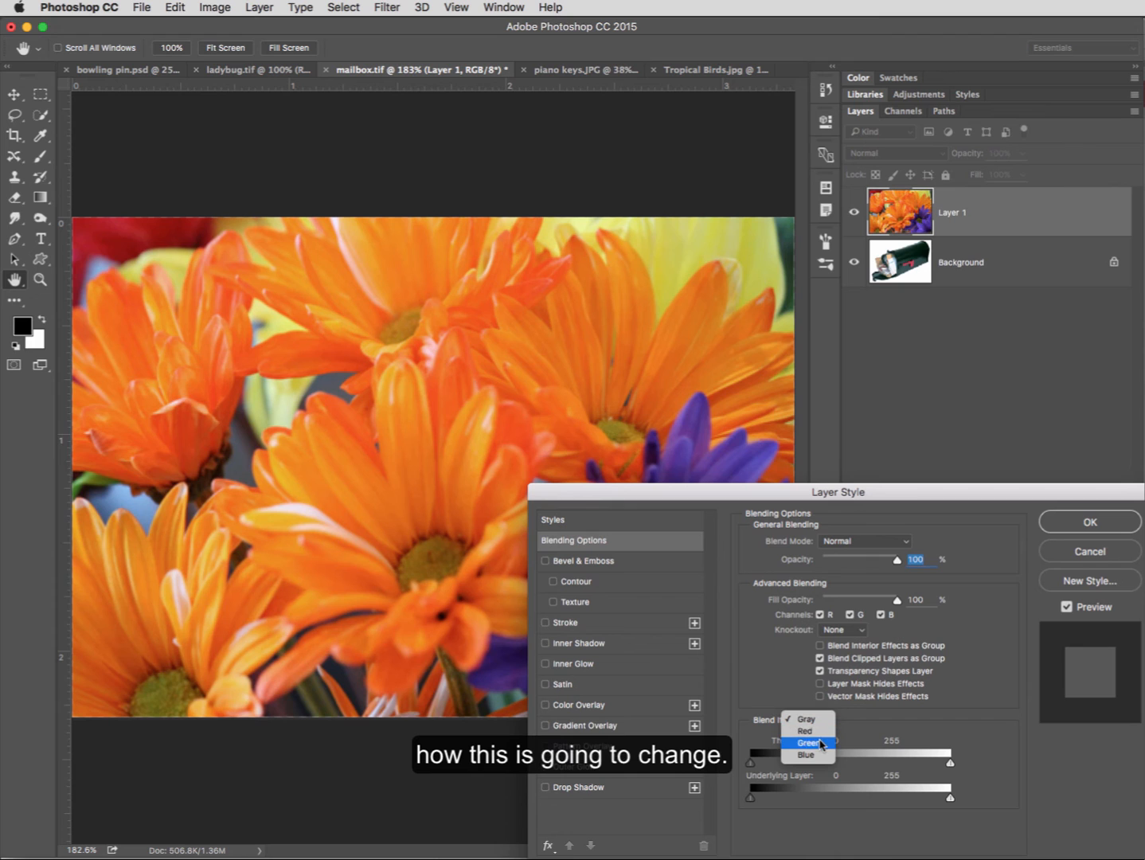
click(808, 731)
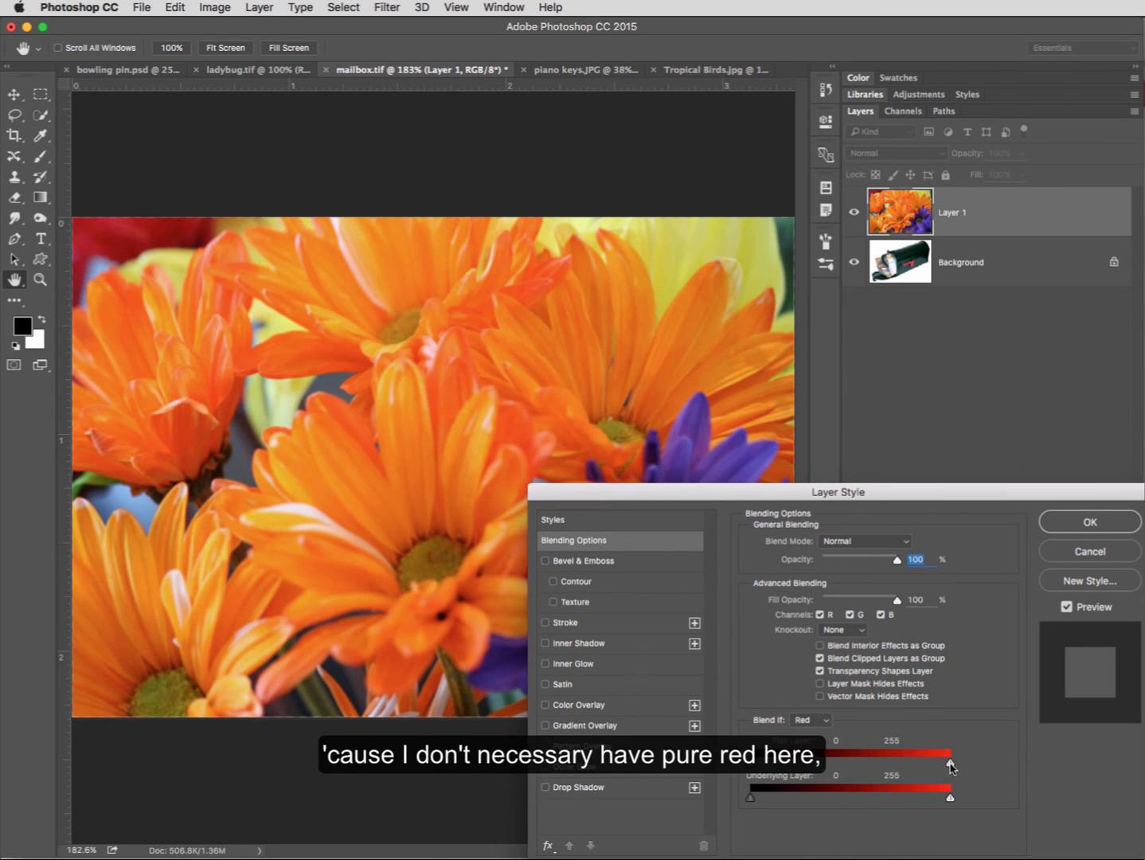
drag(949, 766, 954, 767)
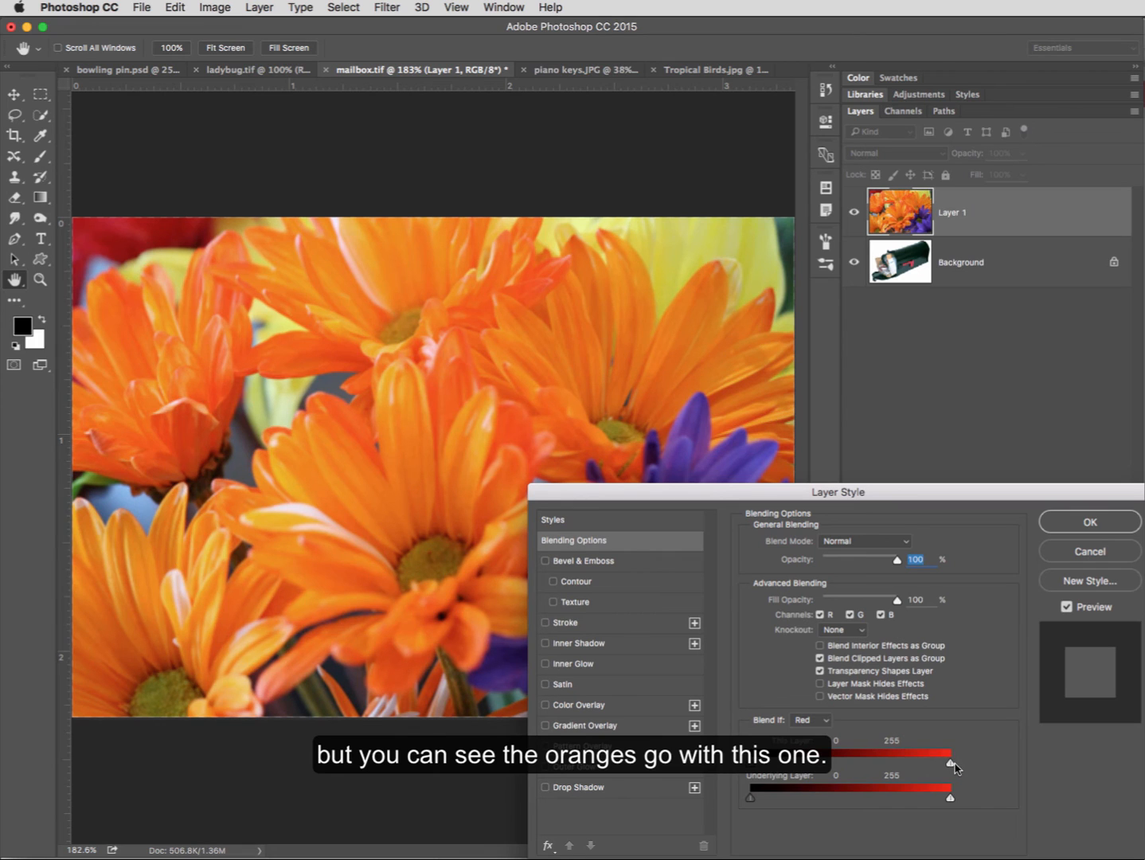
click(820, 720)
click(812, 733)
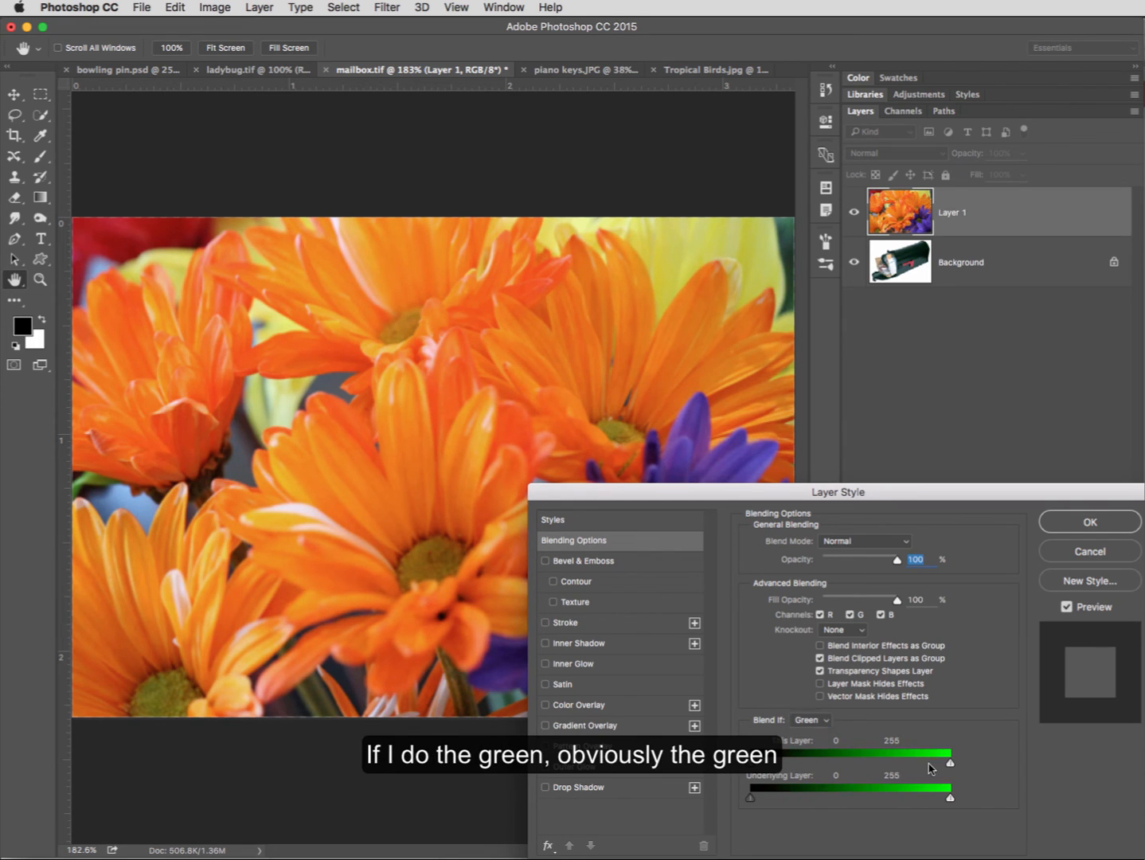
drag(949, 765, 978, 762)
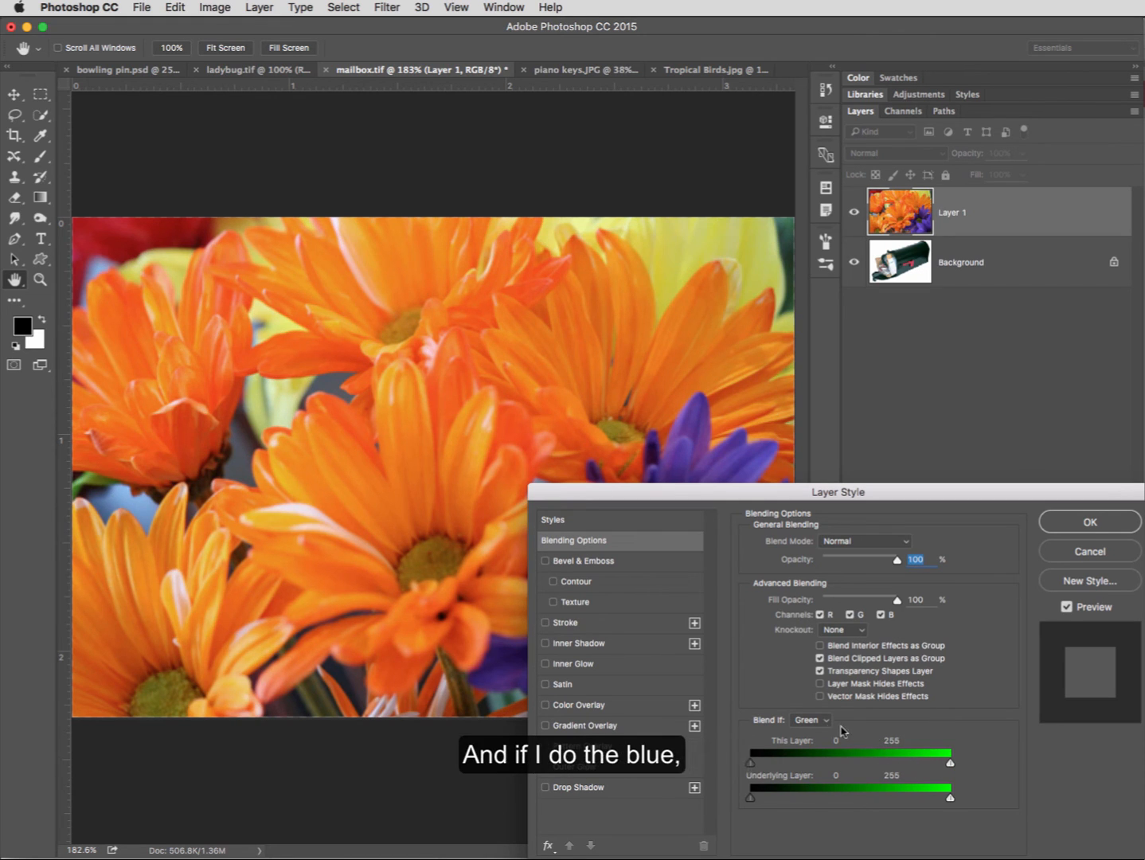
- Set Blend If to Blue, lower the underlying layer's upper limit to 197 and readjust it slightly upward
click(816, 720)
click(807, 731)
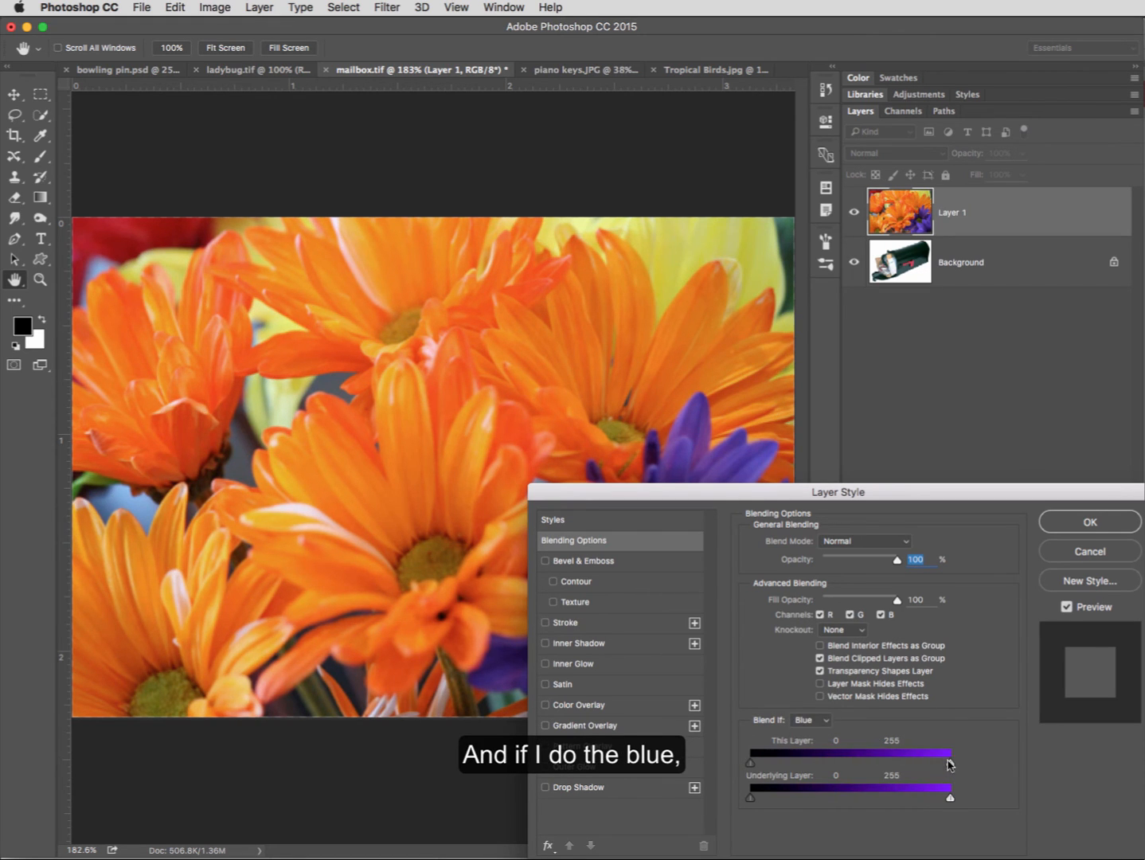
mouse_move(949, 765)
mouse_down()
mouse_move(832, 766)
mouse_move(950, 764)
mouse_up()
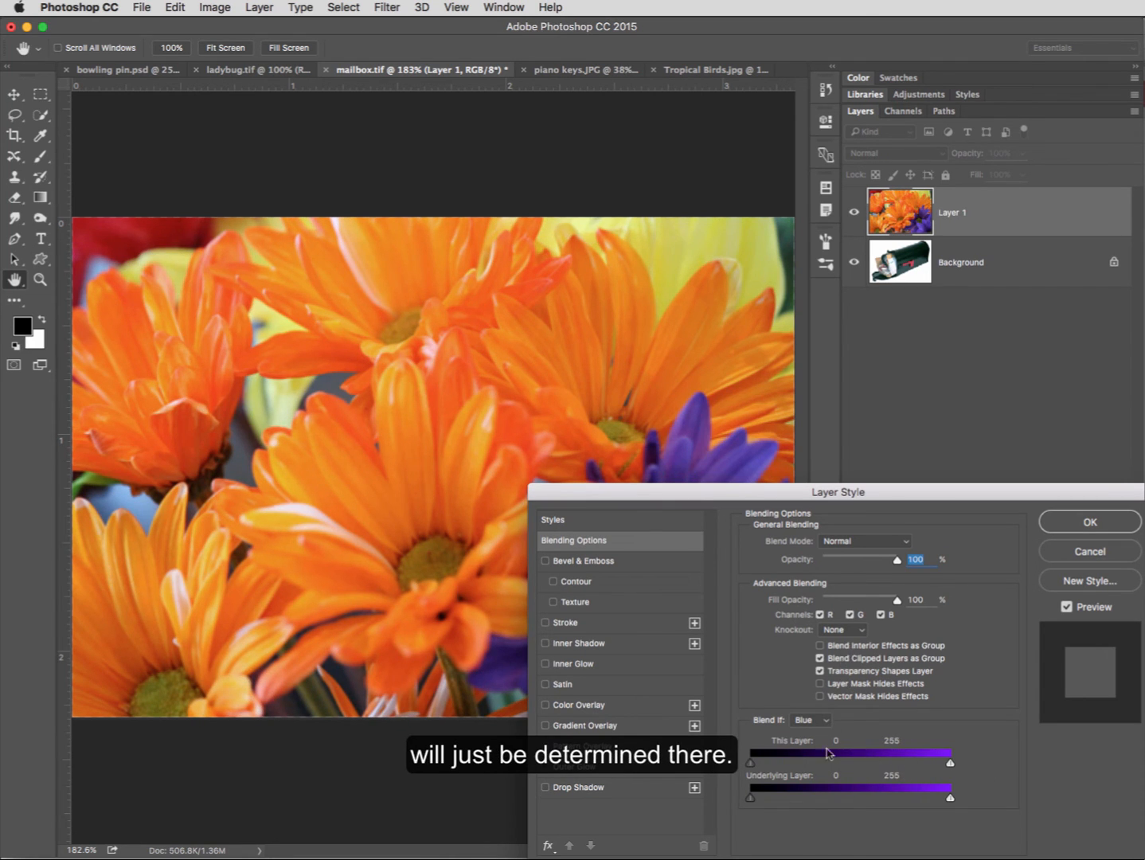
click(904, 799)
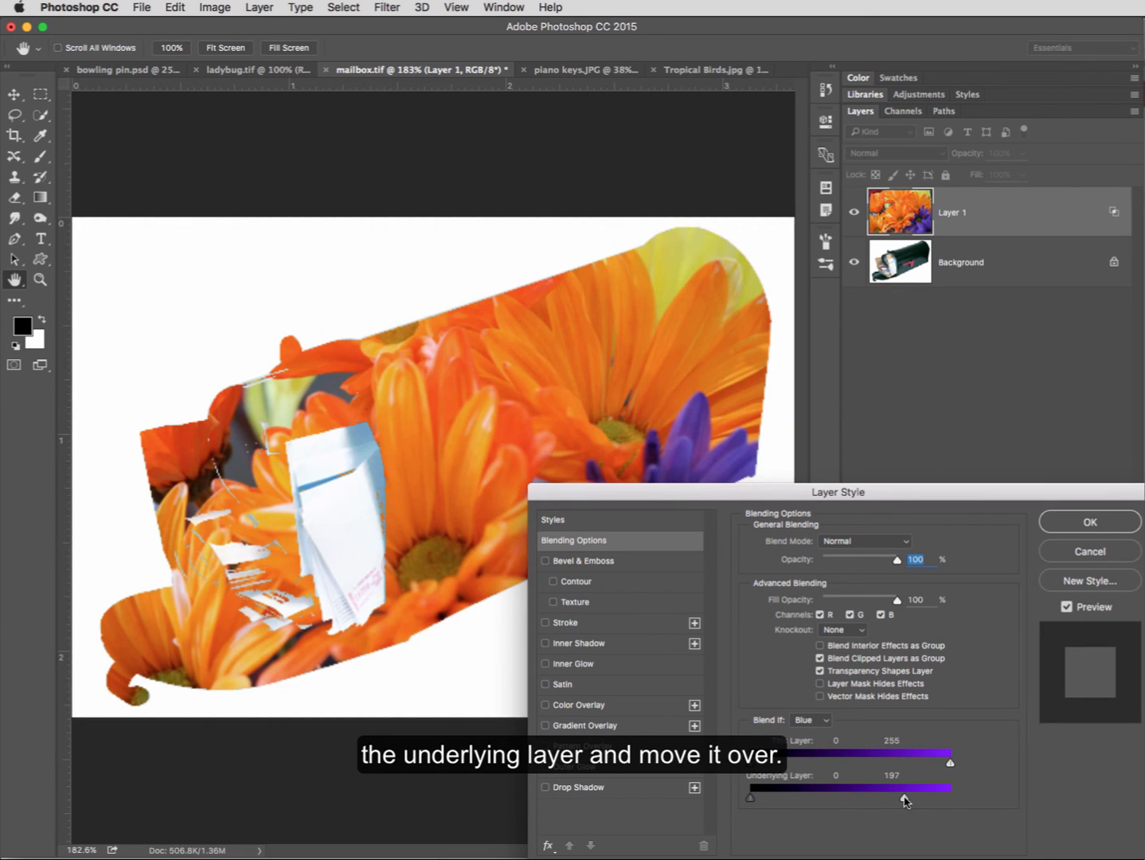
drag(905, 799, 932, 801)
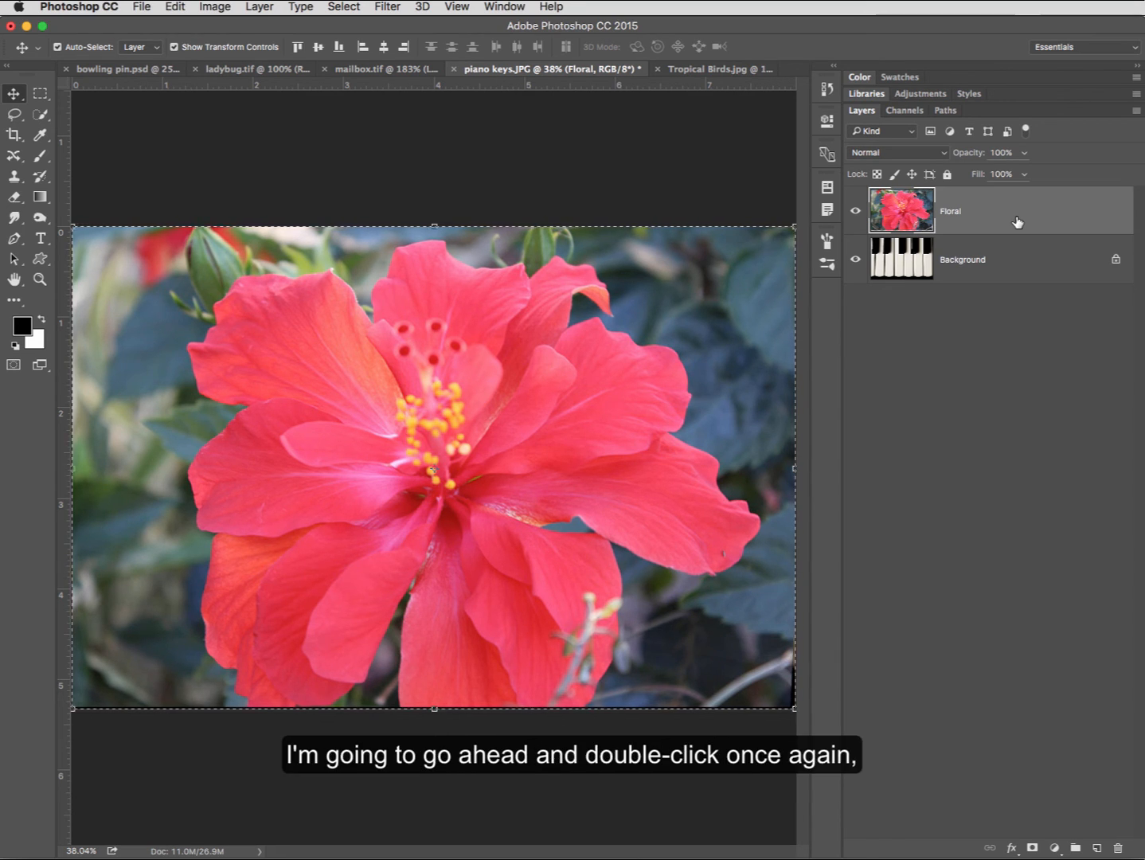
- Open the Floral layer's Blending Options, set Blend If to Red and try lowering this layer's upper limit
double_click(1001, 223)
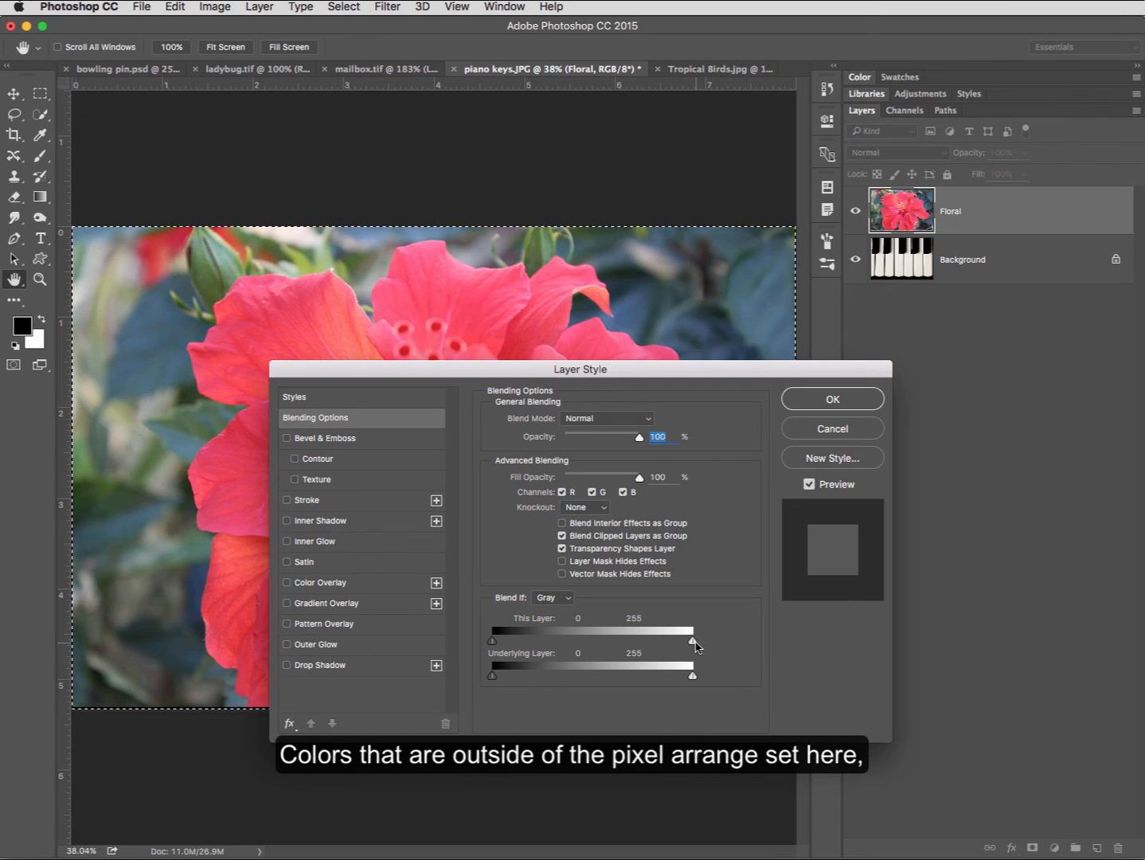
click(555, 597)
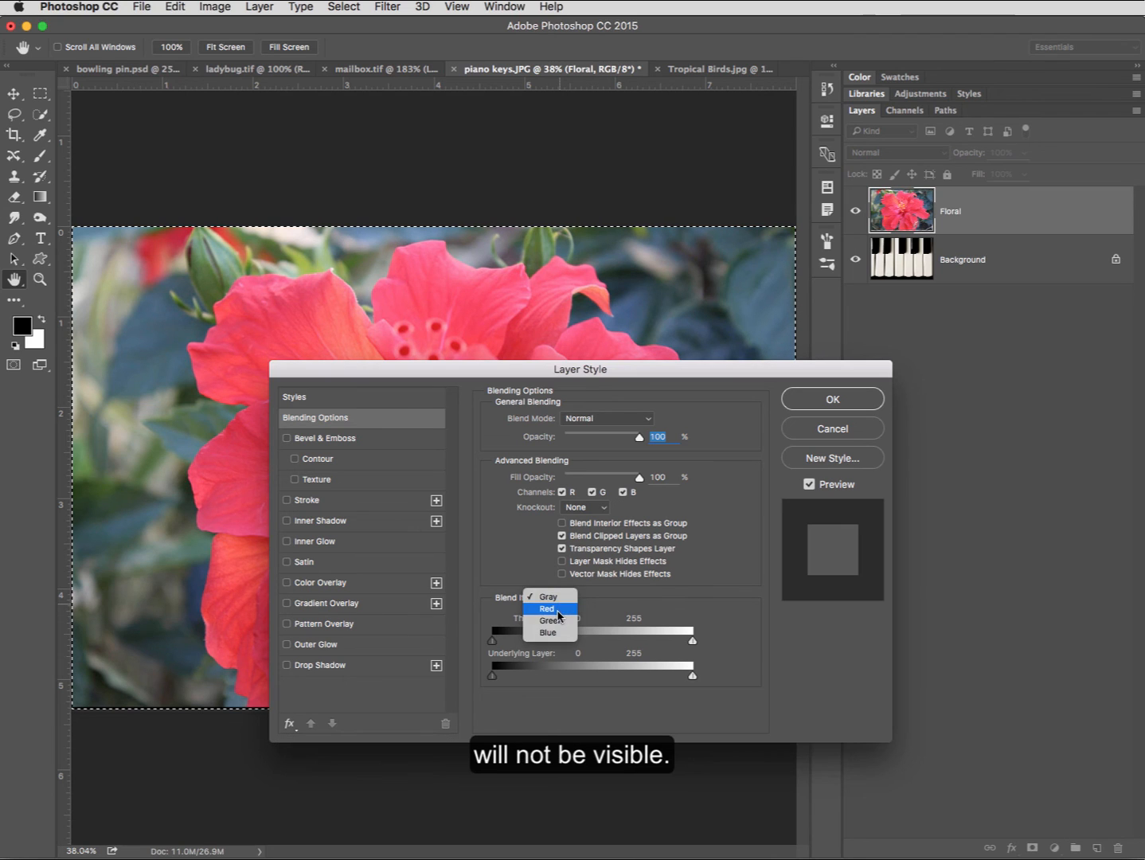
click(557, 609)
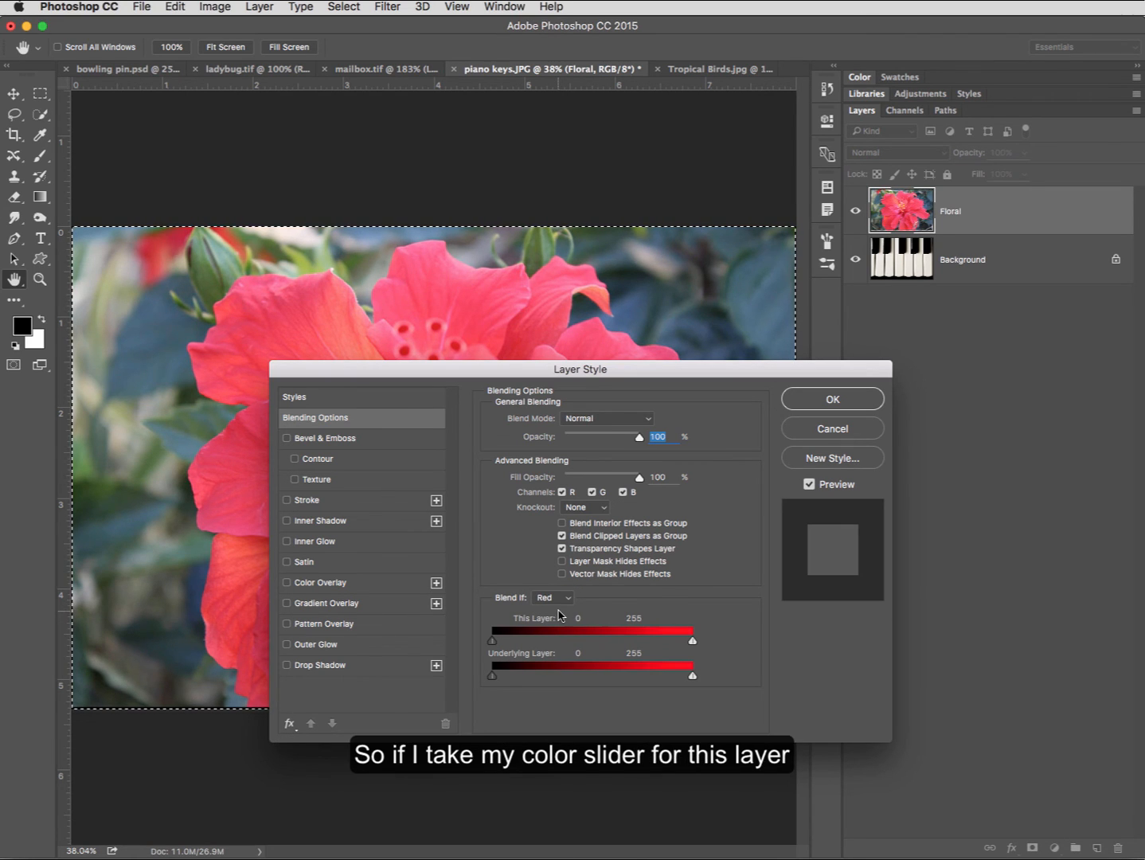
drag(653, 378, 856, 457)
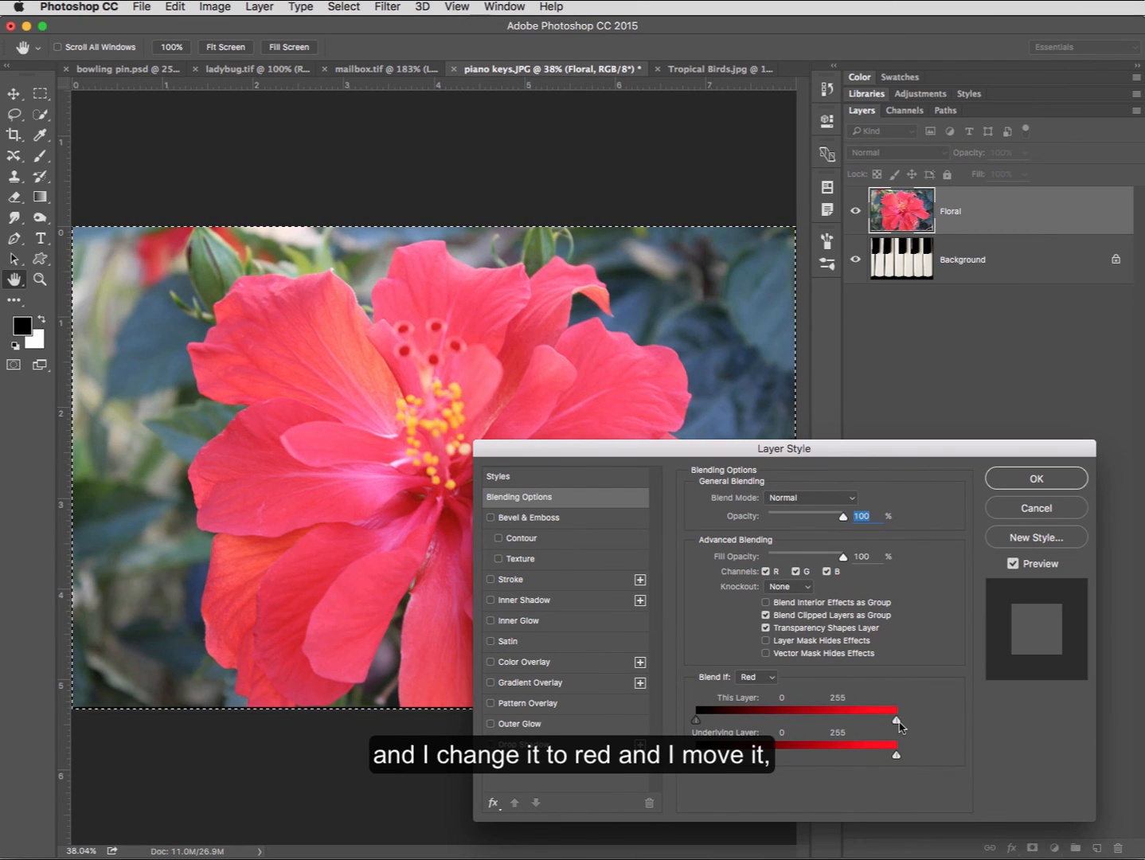
mouse_move(895, 721)
mouse_down()
mouse_move(873, 722)
mouse_move(897, 721)
mouse_up()
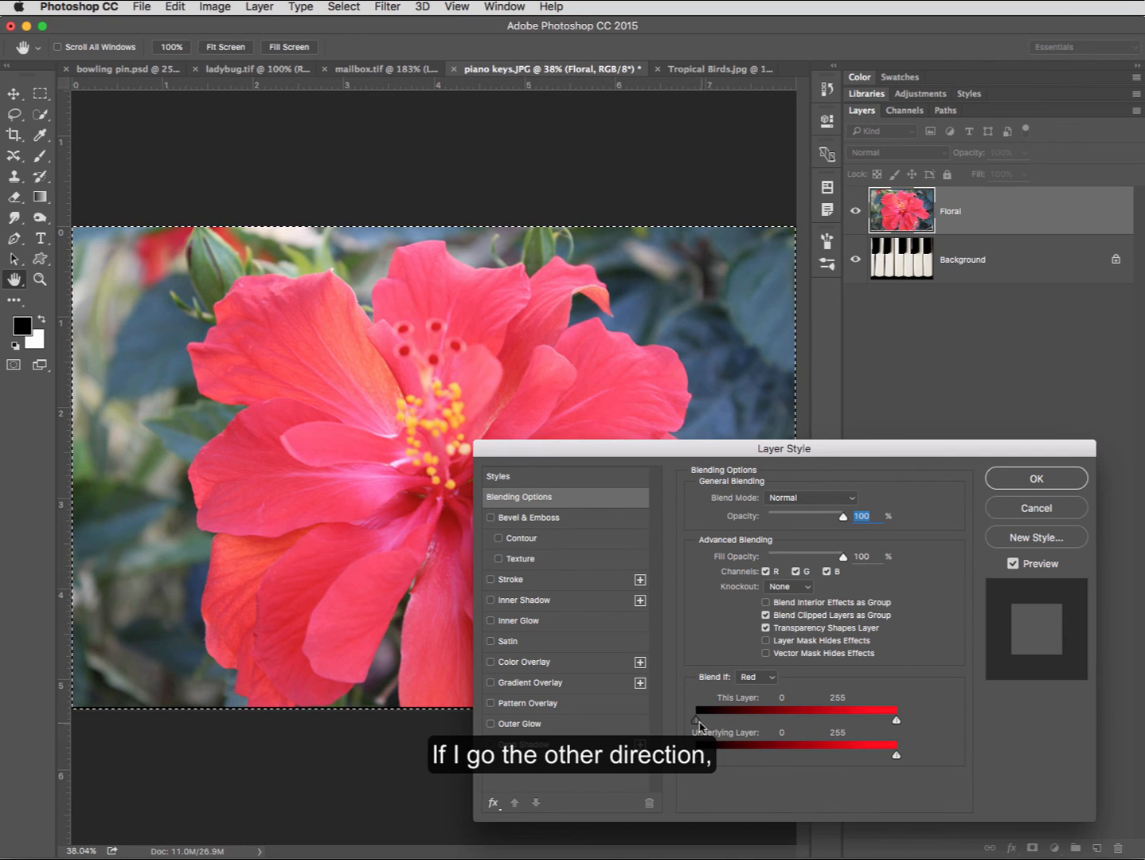
- Raise this layer's lower red limit to 83 and split it to 83 / 134 for a soft transition
drag(695, 722, 761, 721)
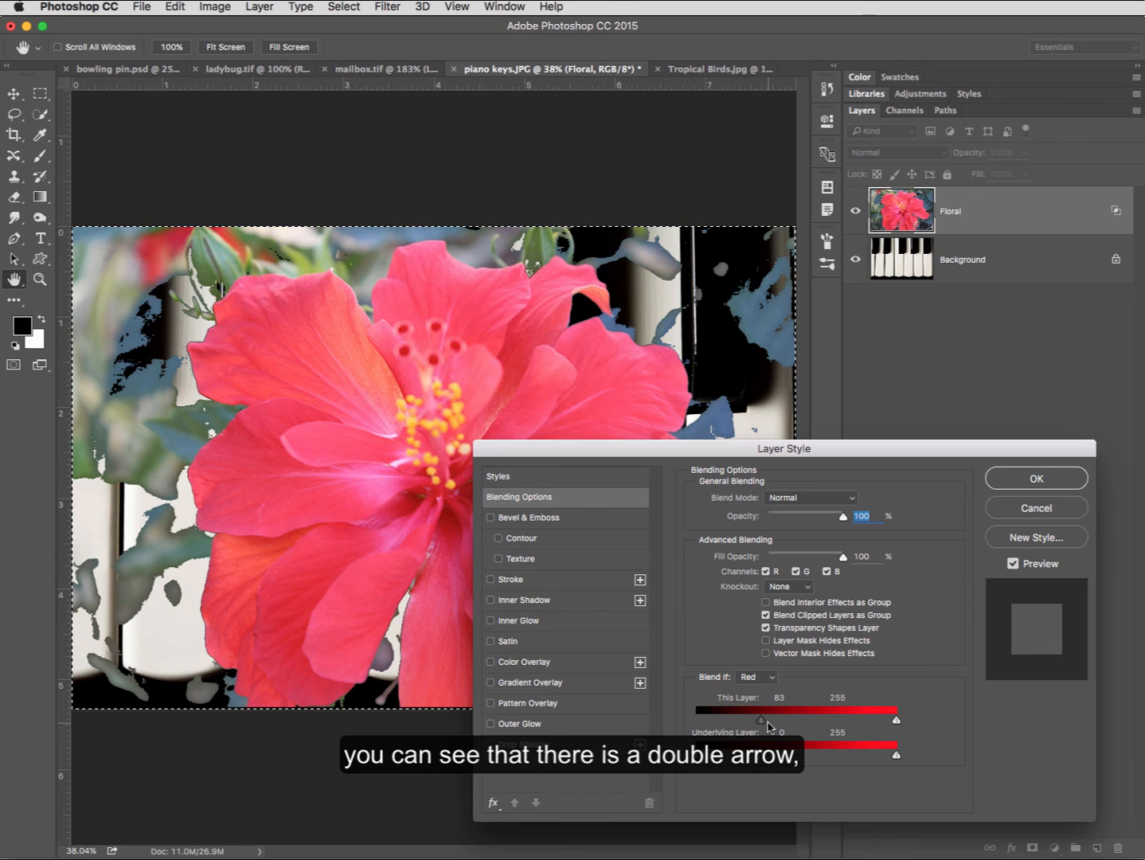
key(alt)
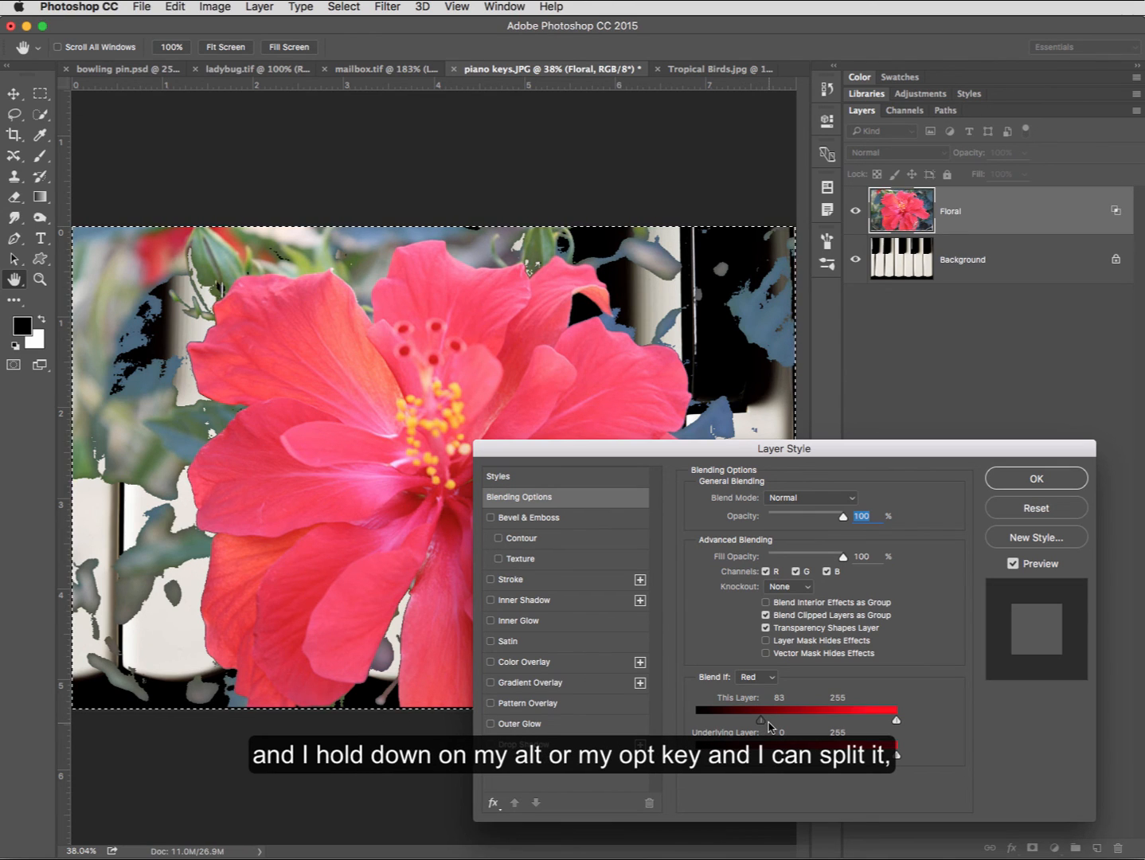
drag(762, 721, 801, 722)
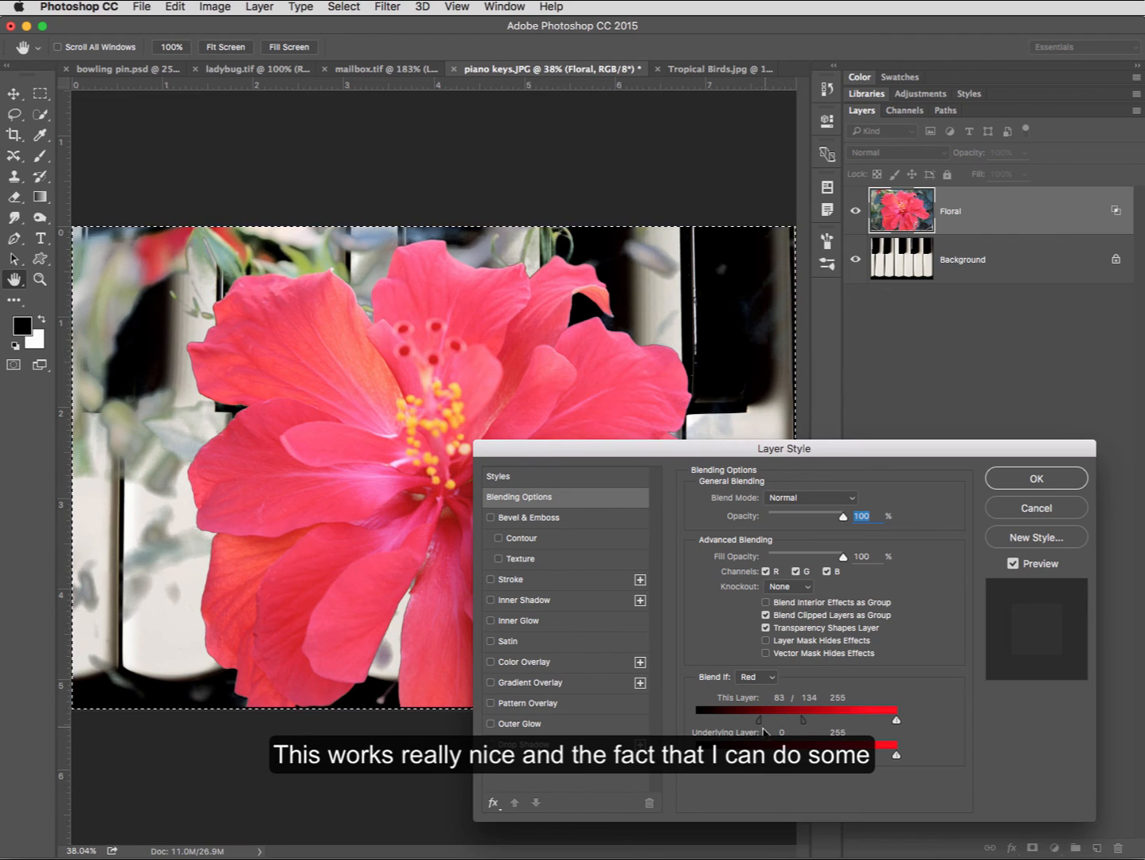
- Try shifting the underlying layer's lower and upper red limits and return them to 0 and 255
drag(696, 754, 697, 755)
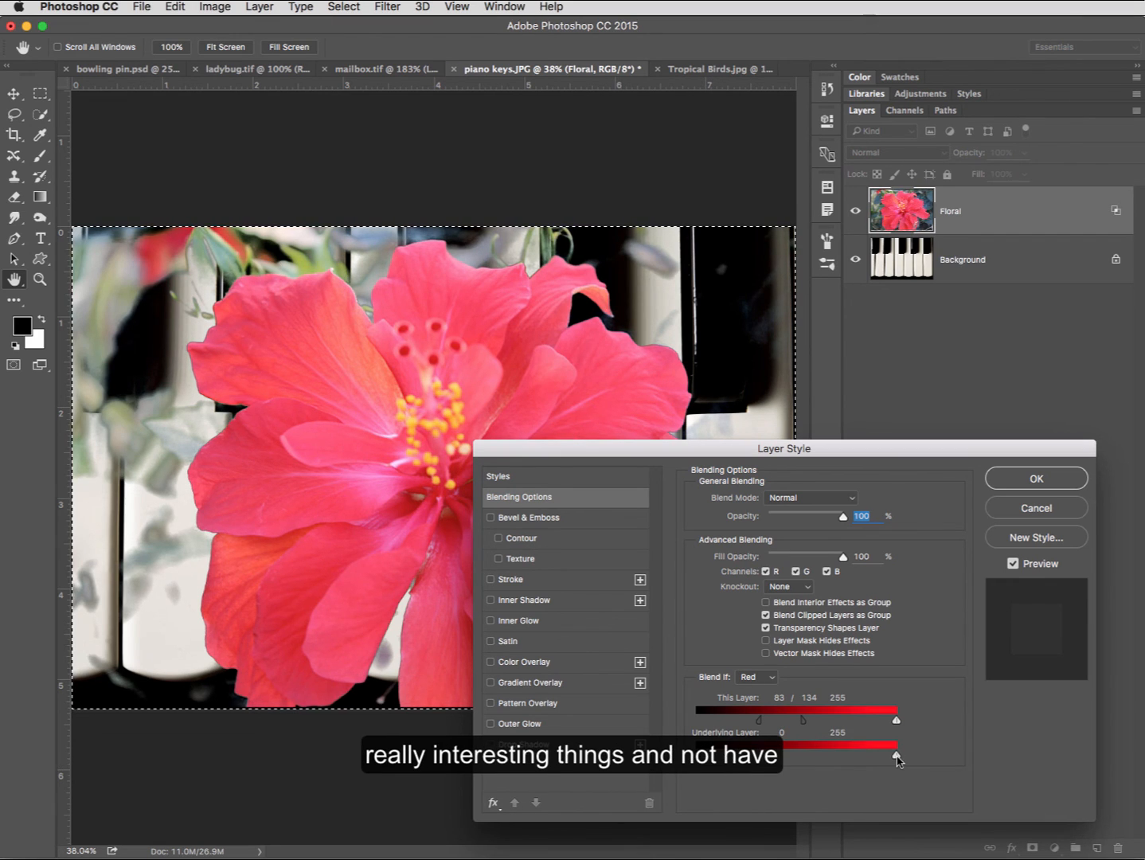
drag(897, 755, 902, 757)
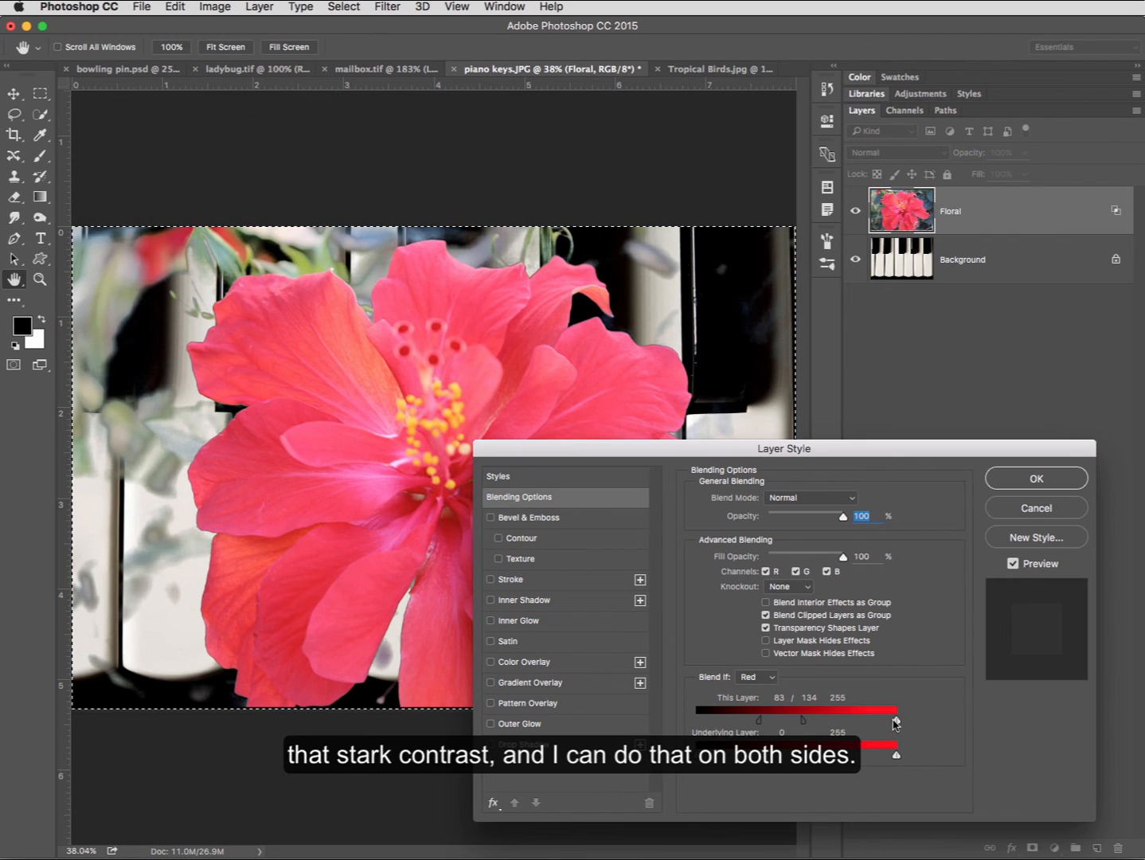
- Split this layer's upper red limit to 234 / 255 and move the first half of its lower limit to 104
drag(896, 722, 880, 726)
drag(872, 724, 879, 724)
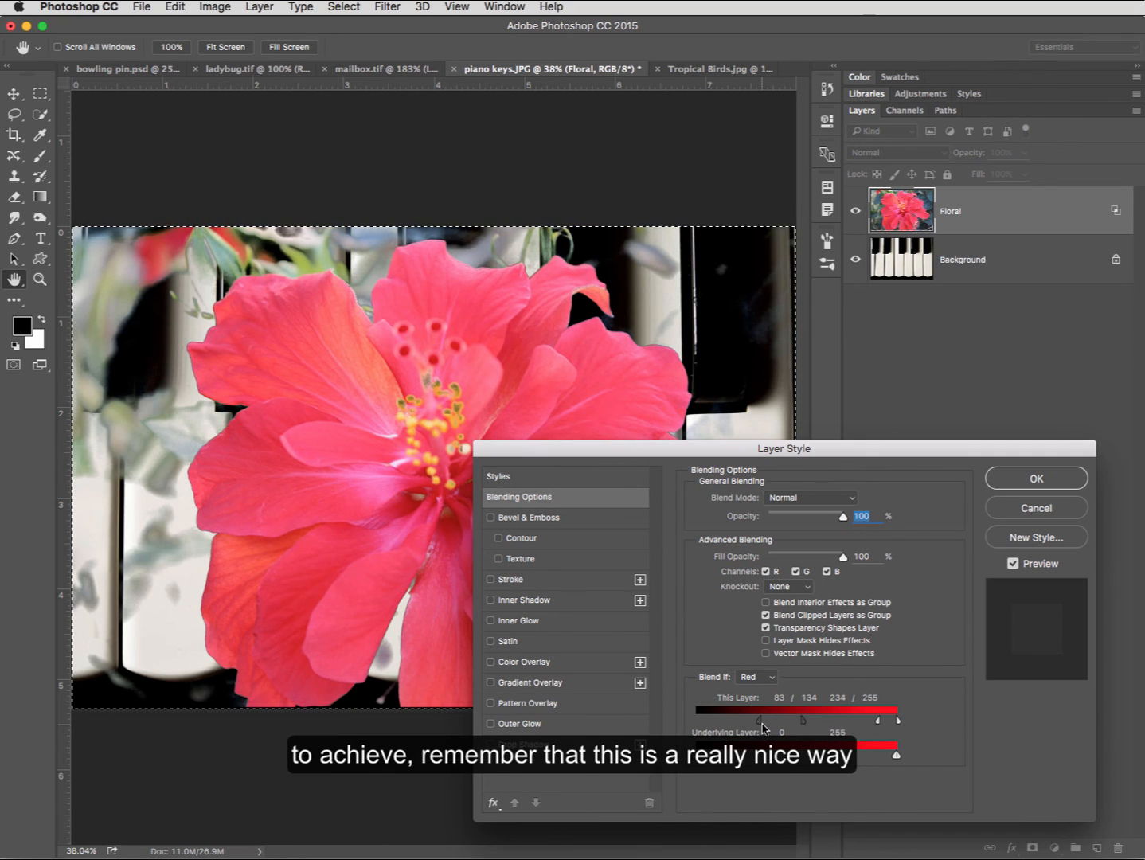
drag(761, 728, 778, 726)
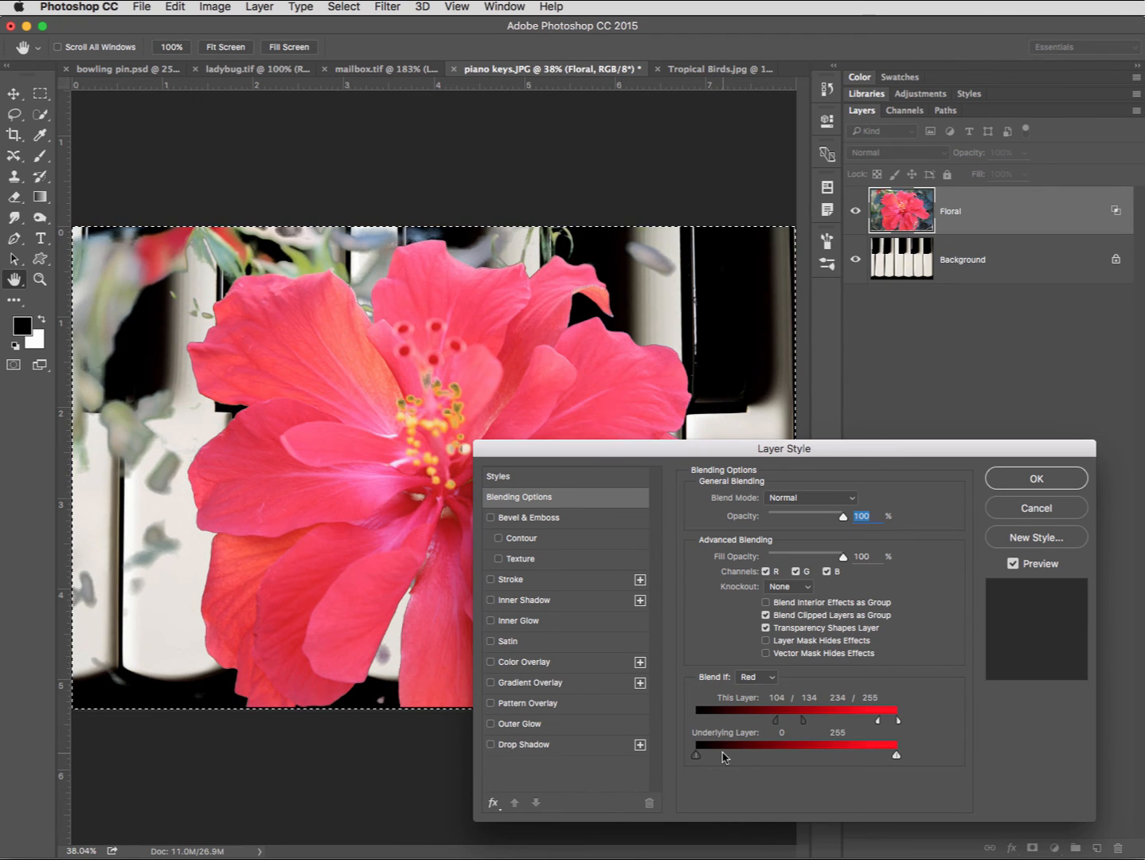